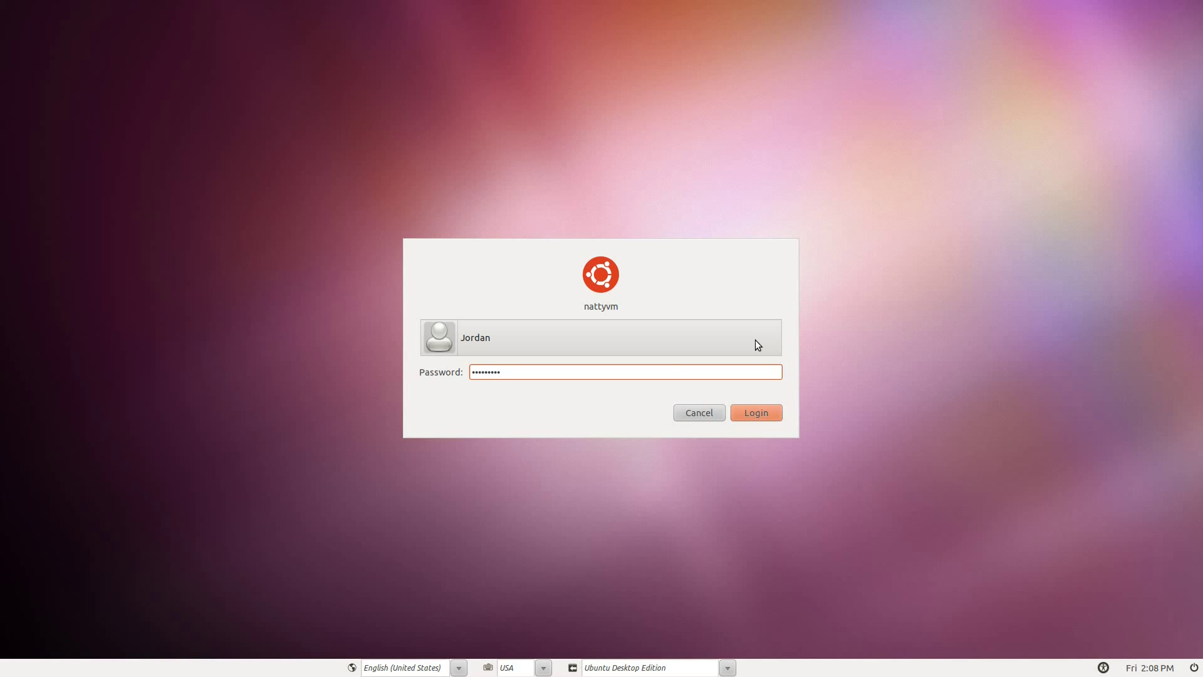
# Log in with the Ubuntu Desktop Edition session selected
pyautogui.click(727, 669)
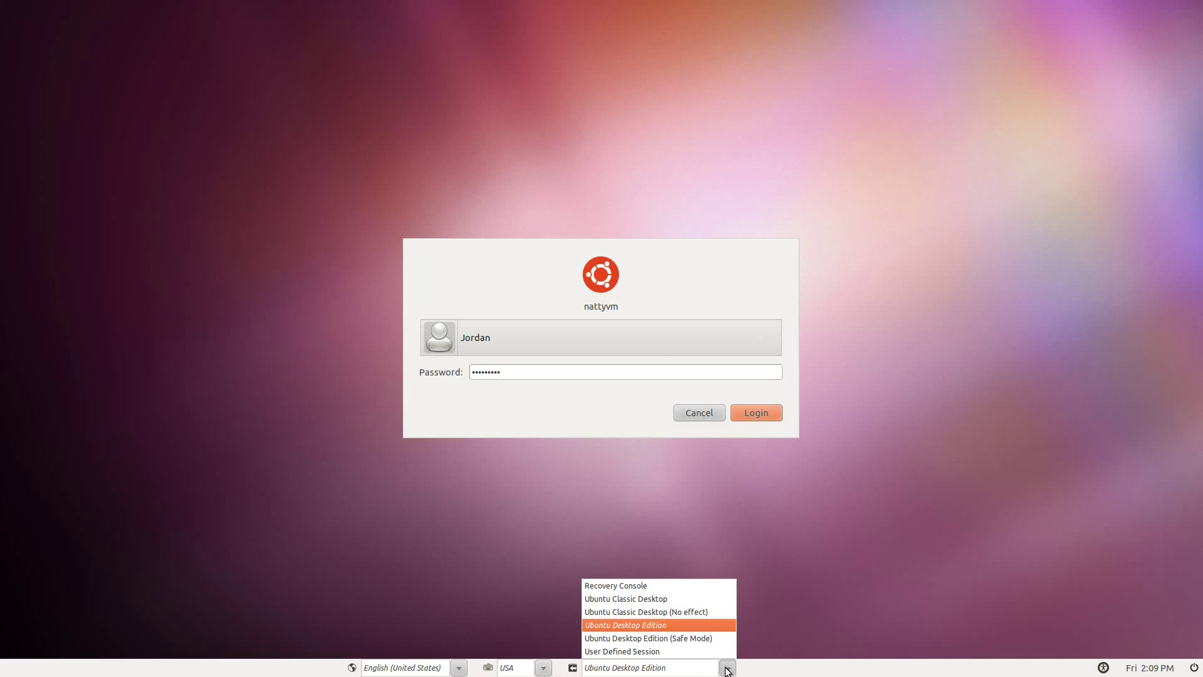
pyautogui.click(656, 625)
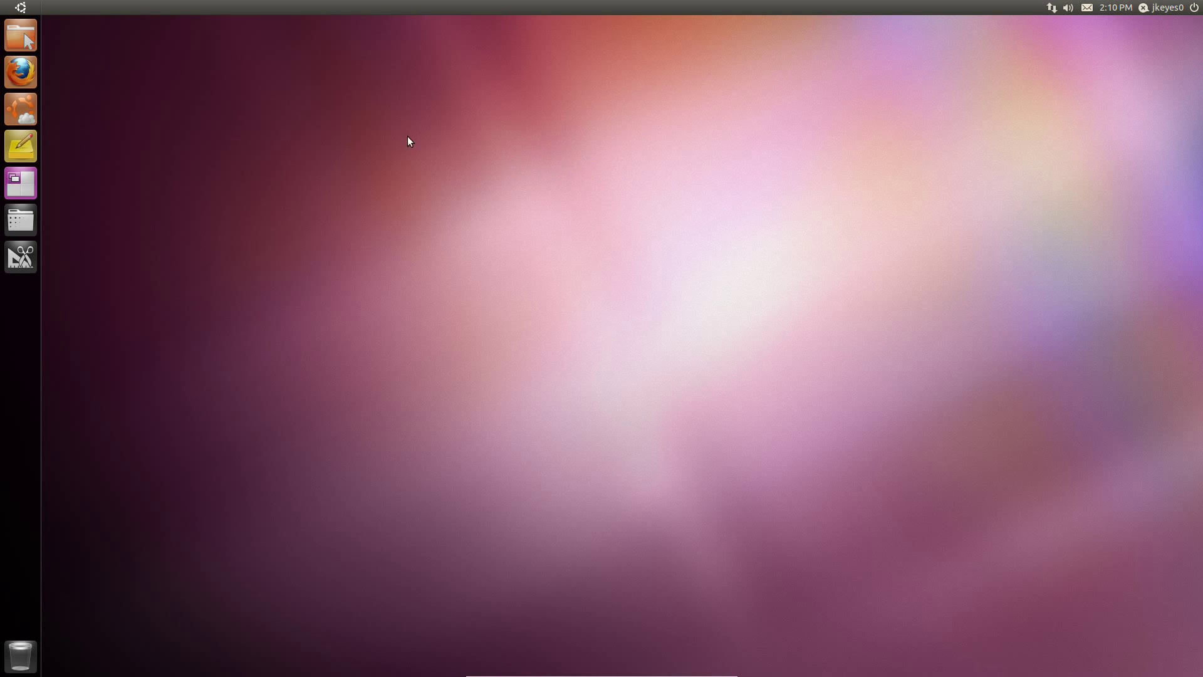
pyautogui.click(20, 6)
pyautogui.click(20, 6)
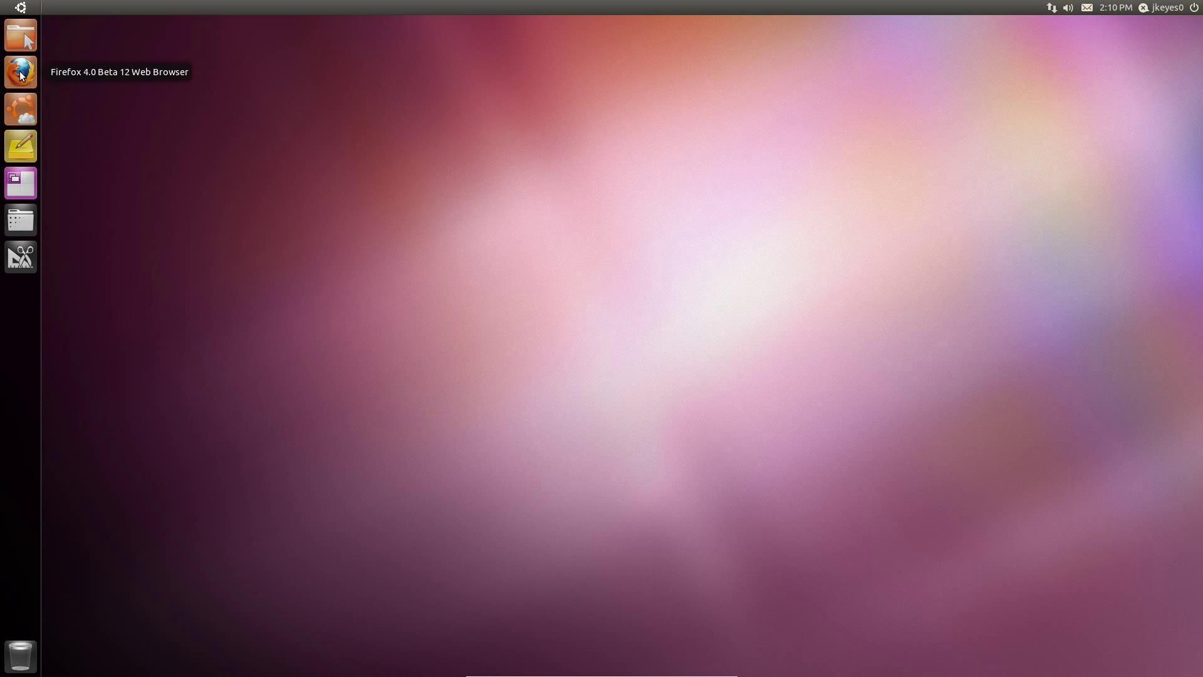
pyautogui.moveTo(20, 75); pyautogui.dragTo(29, 273)
pyautogui.moveTo(36, 205); pyautogui.dragTo(35, 73)
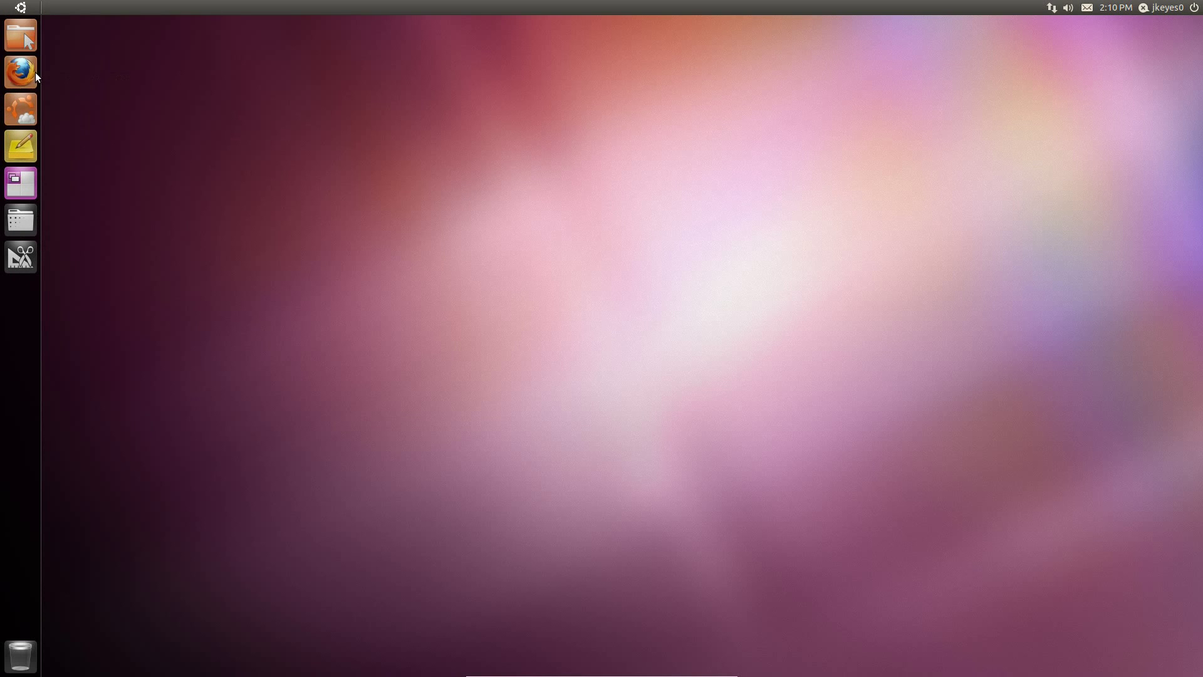
pyautogui.click(28, 8)
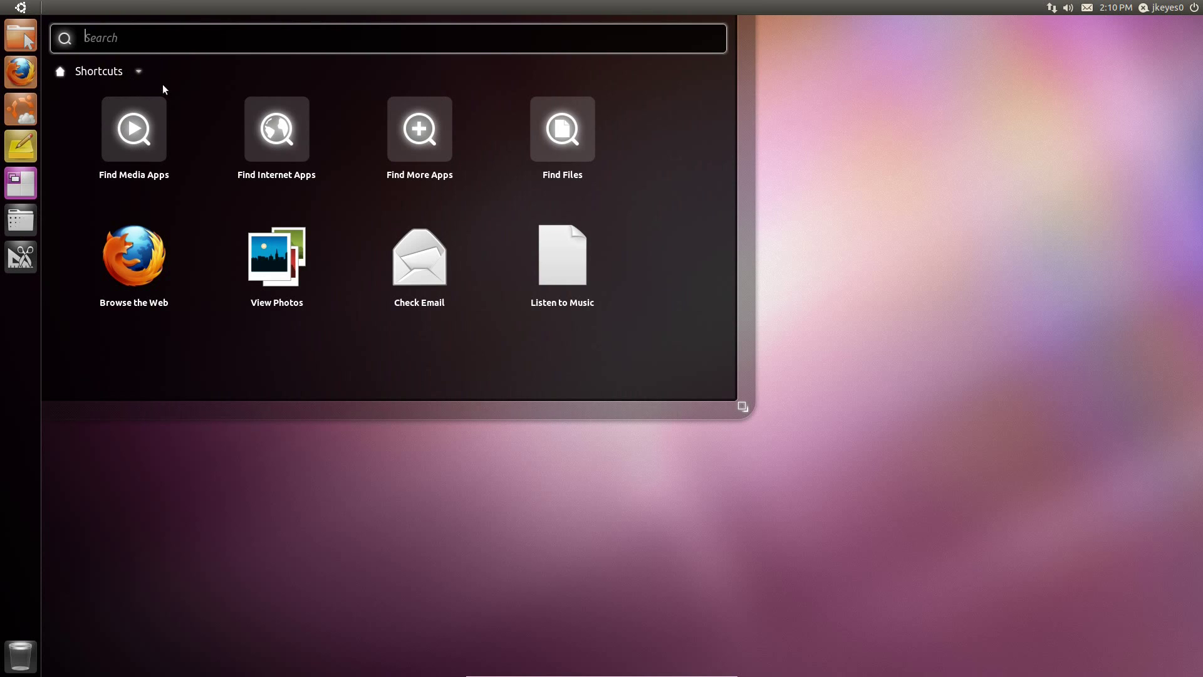
pyautogui.click(407, 124)
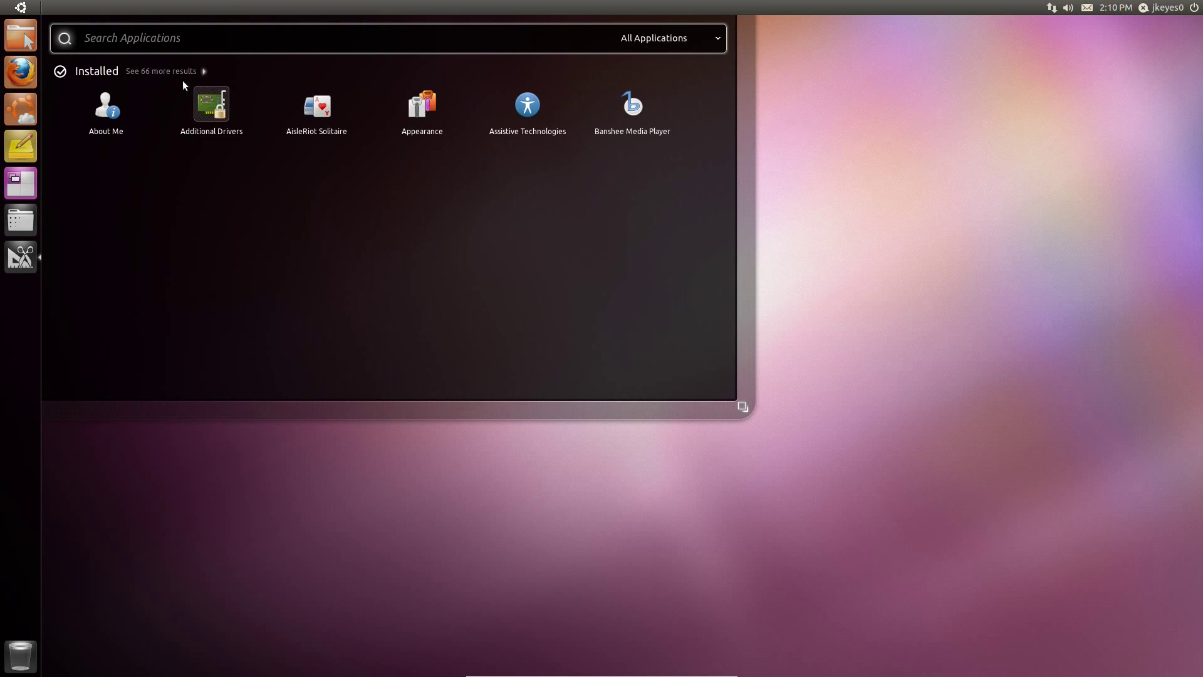
pyautogui.click(164, 71)
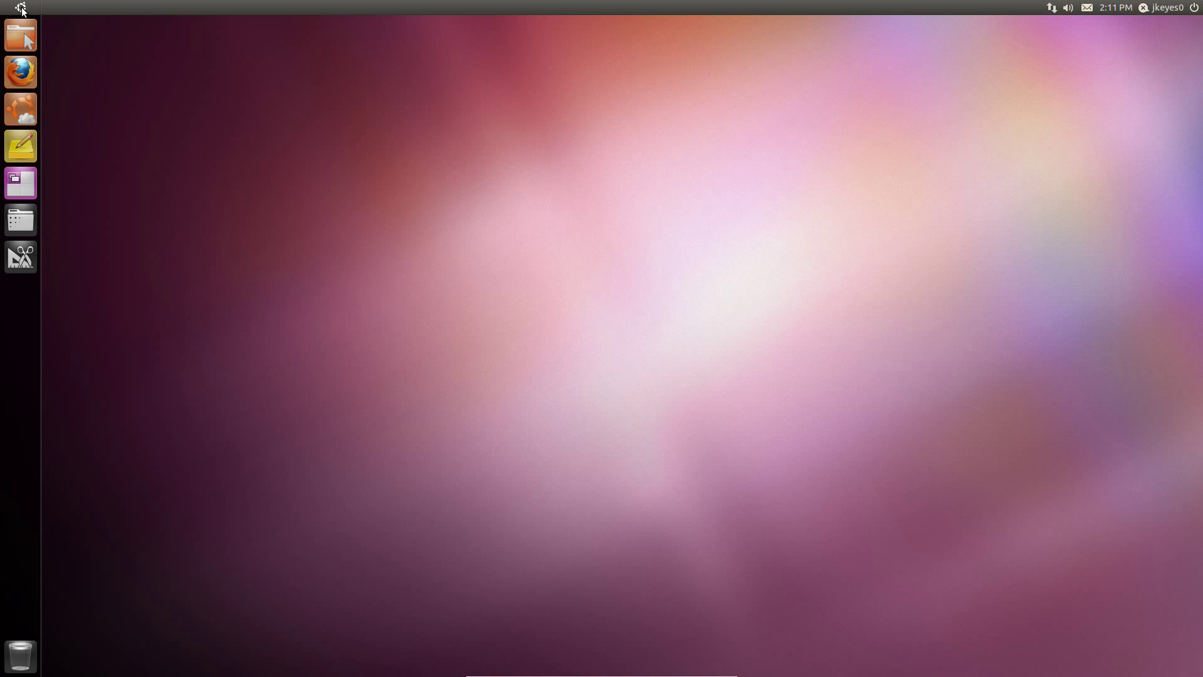
# Open the Dash fullscreen and show Find Media Apps
pyautogui.click(22, 9)
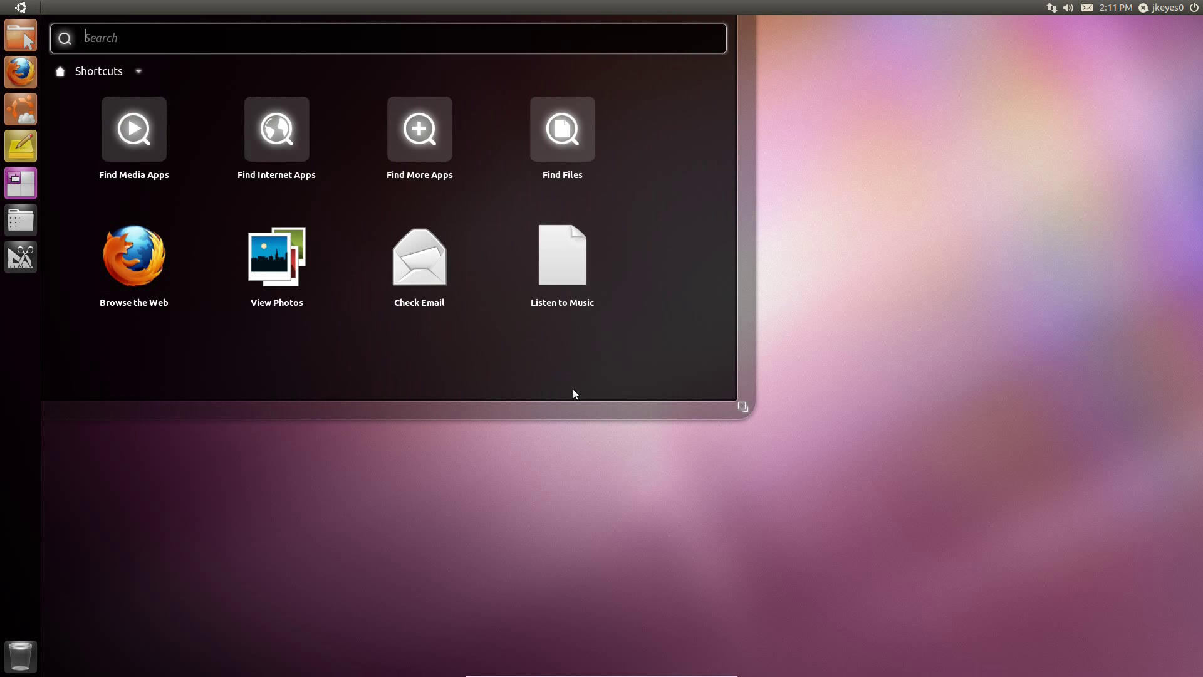
pyautogui.click(745, 406)
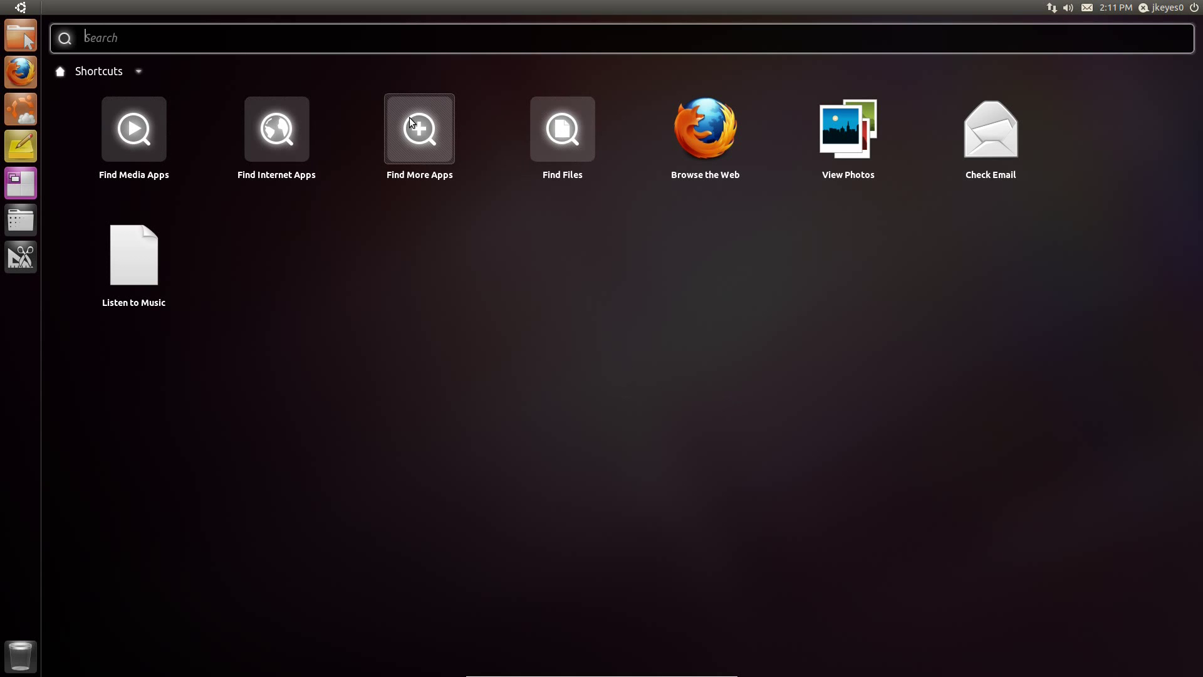
pyautogui.click(137, 130)
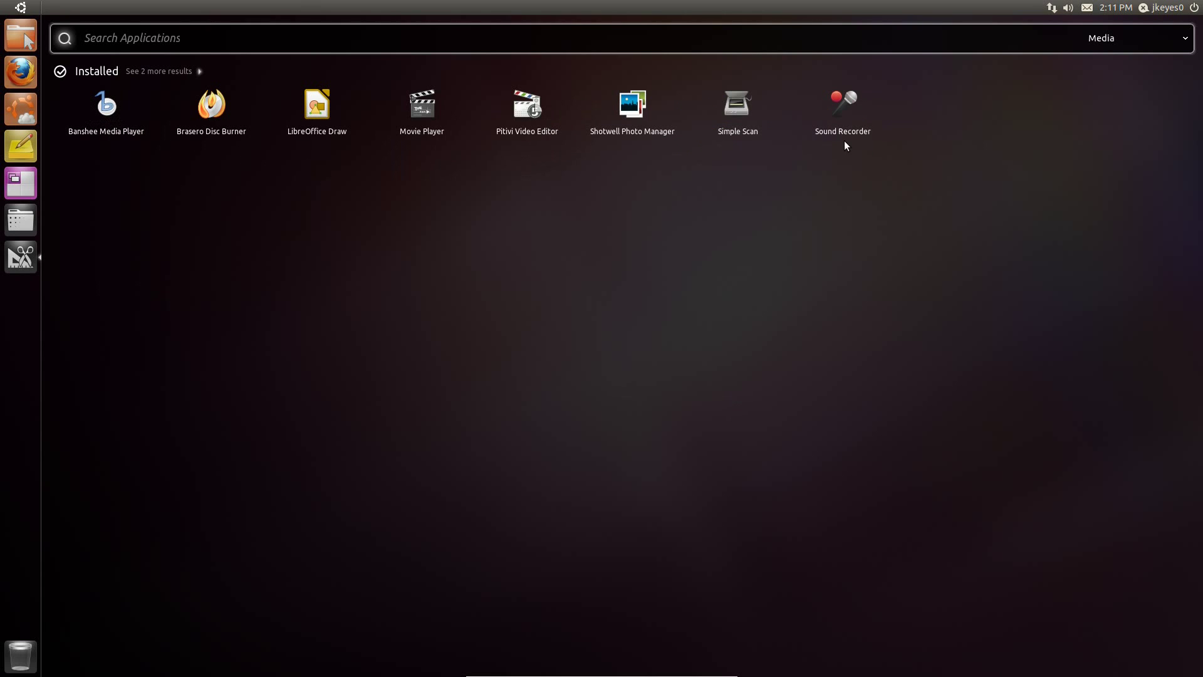
# Filter applications by Internet, Accessories, then System, ending on All Applications
pyautogui.click(1184, 38)
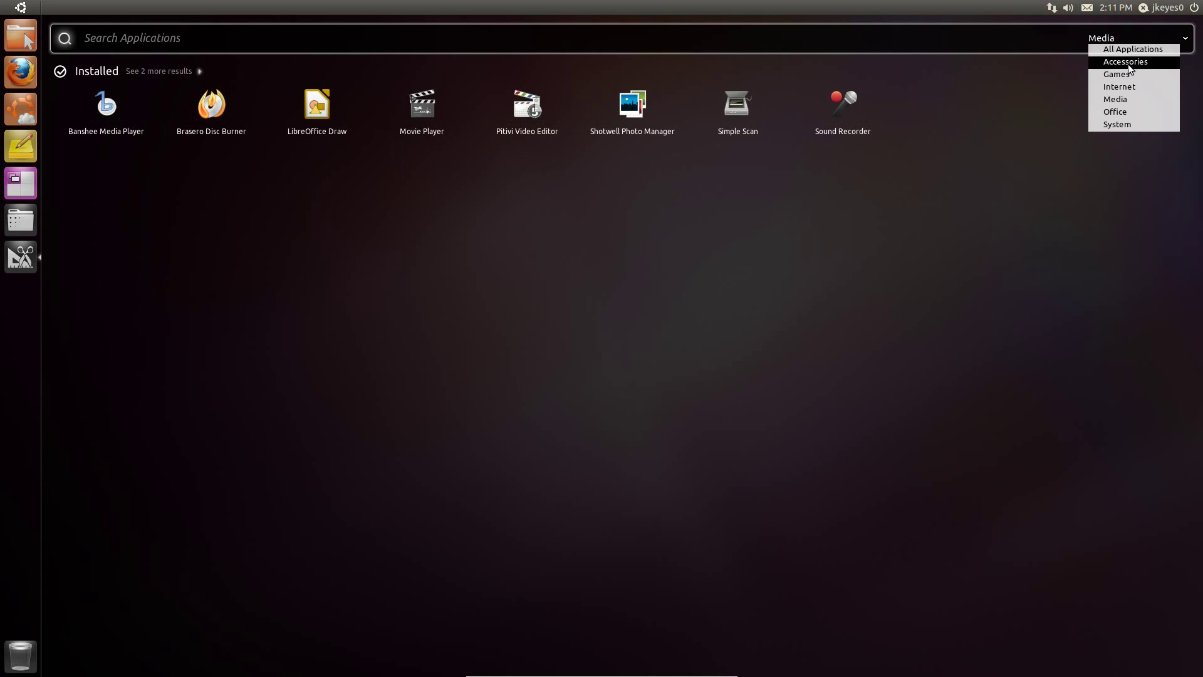
pyautogui.click(1132, 86)
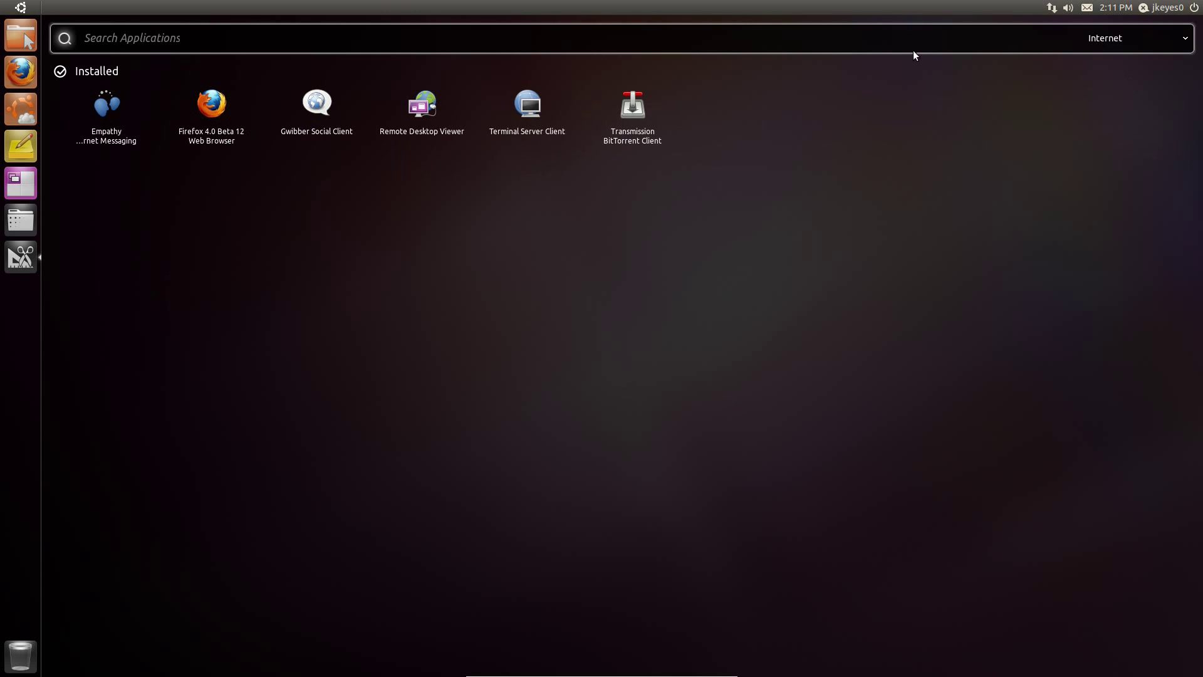
pyautogui.click(1186, 38)
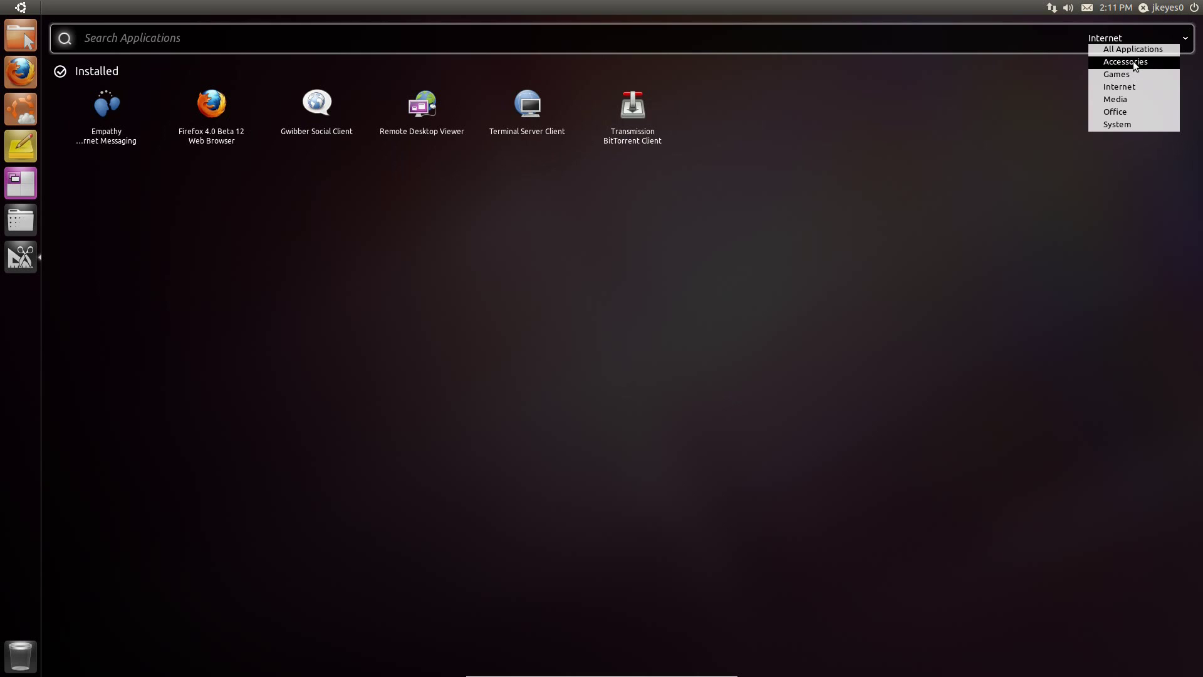
pyautogui.click(1128, 62)
pyautogui.click(1170, 43)
pyautogui.click(1120, 124)
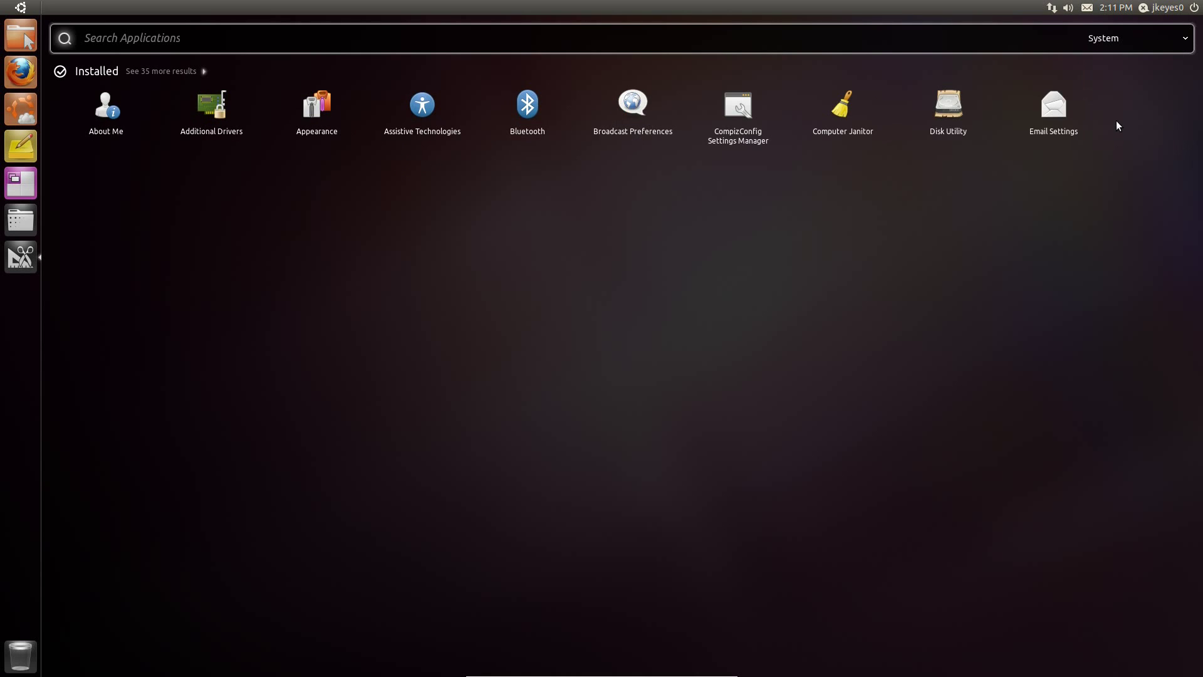
pyautogui.click(1184, 39)
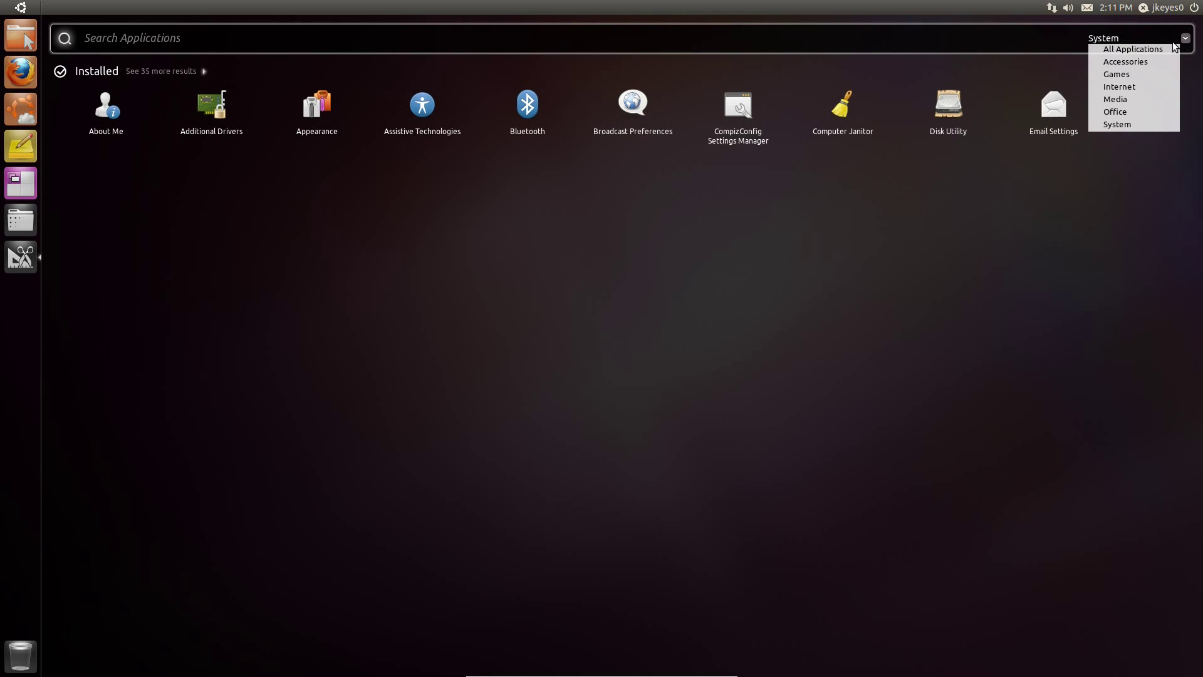
pyautogui.click(1131, 49)
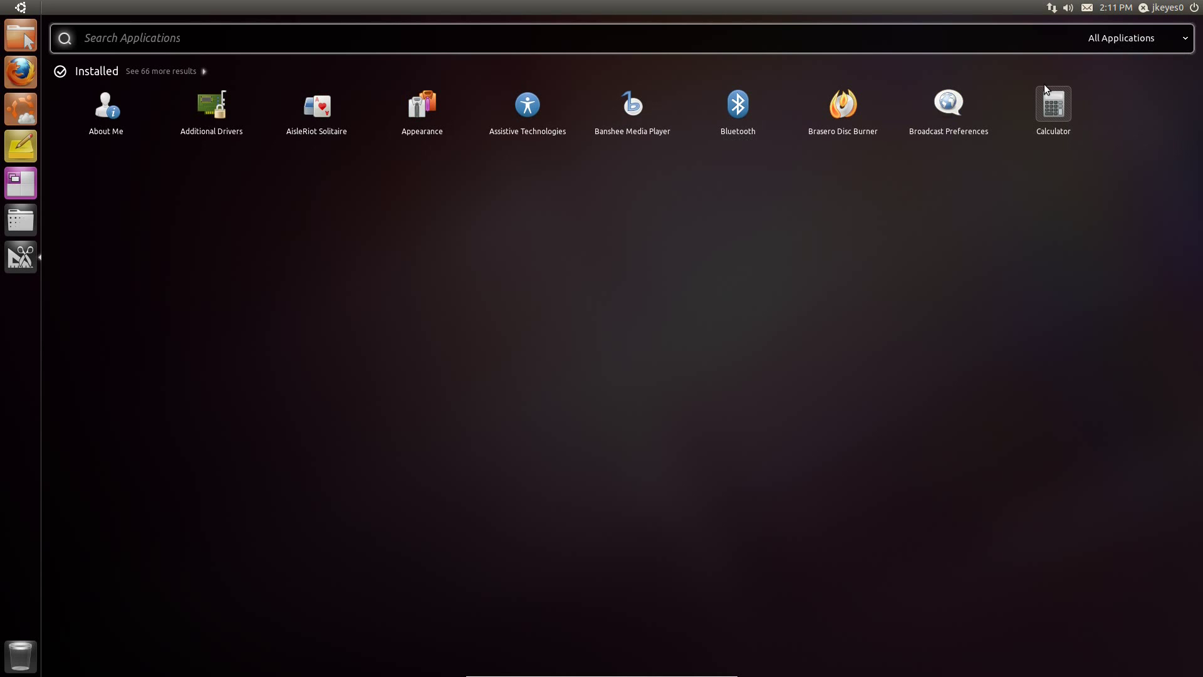
# Browse the full Installed applications list in the Dash, then close the Dash
pyautogui.click(186, 72)
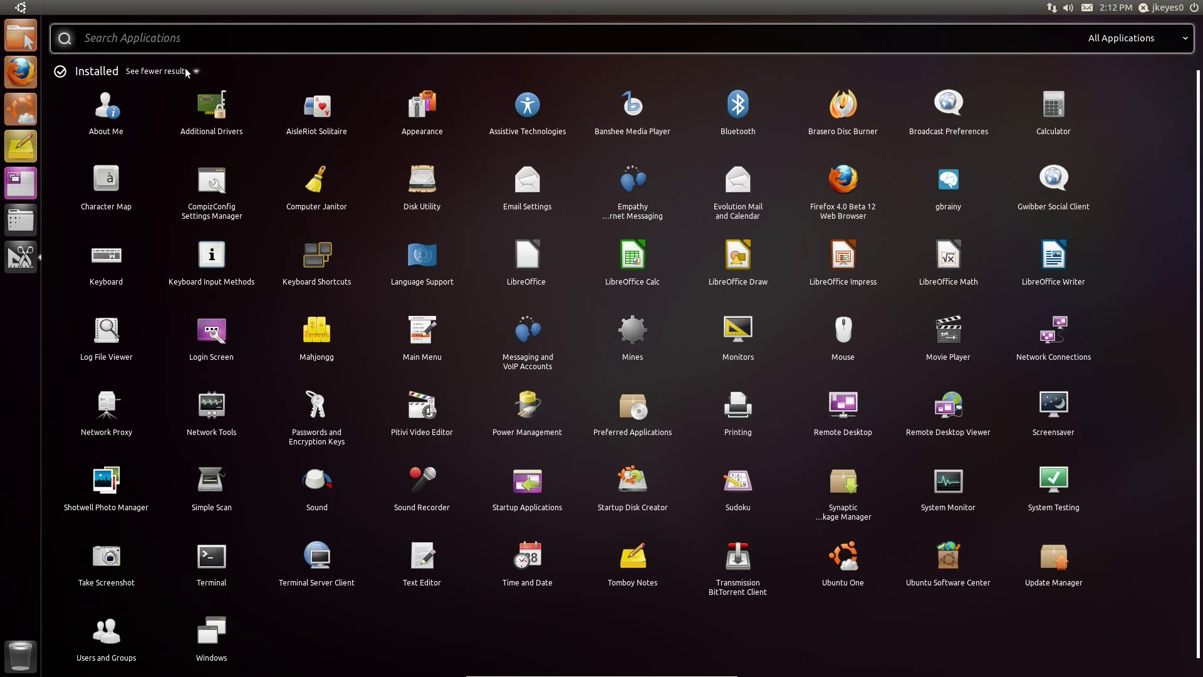
pyautogui.press('super')
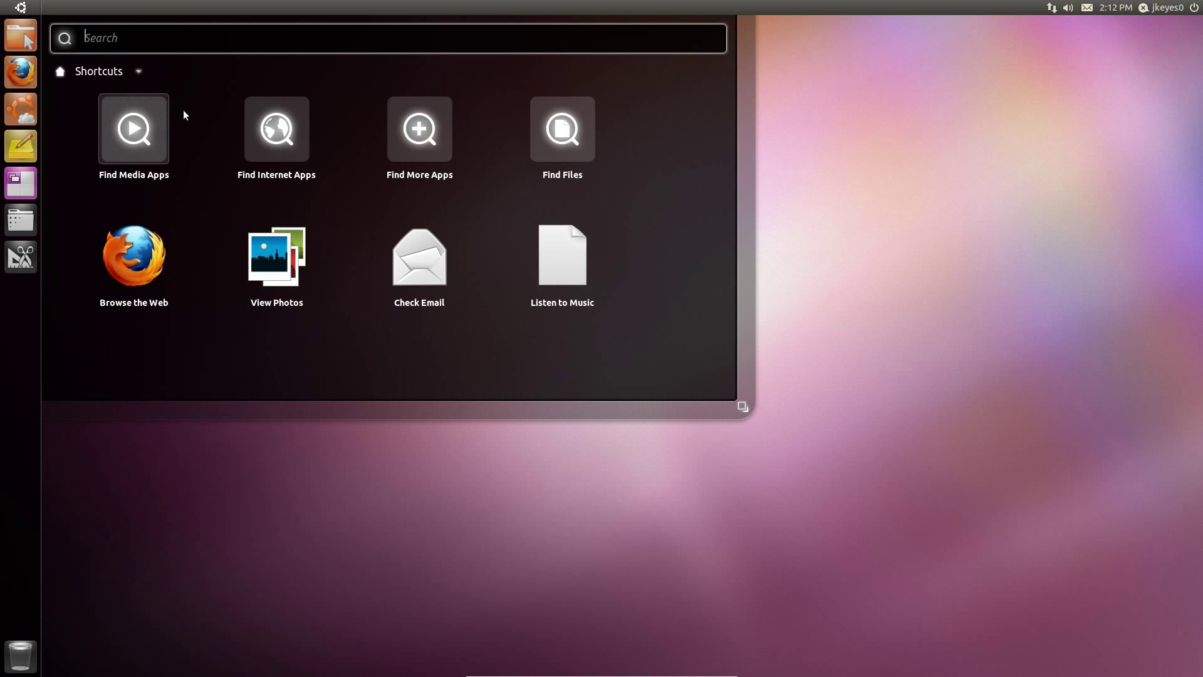
pyautogui.click(416, 125)
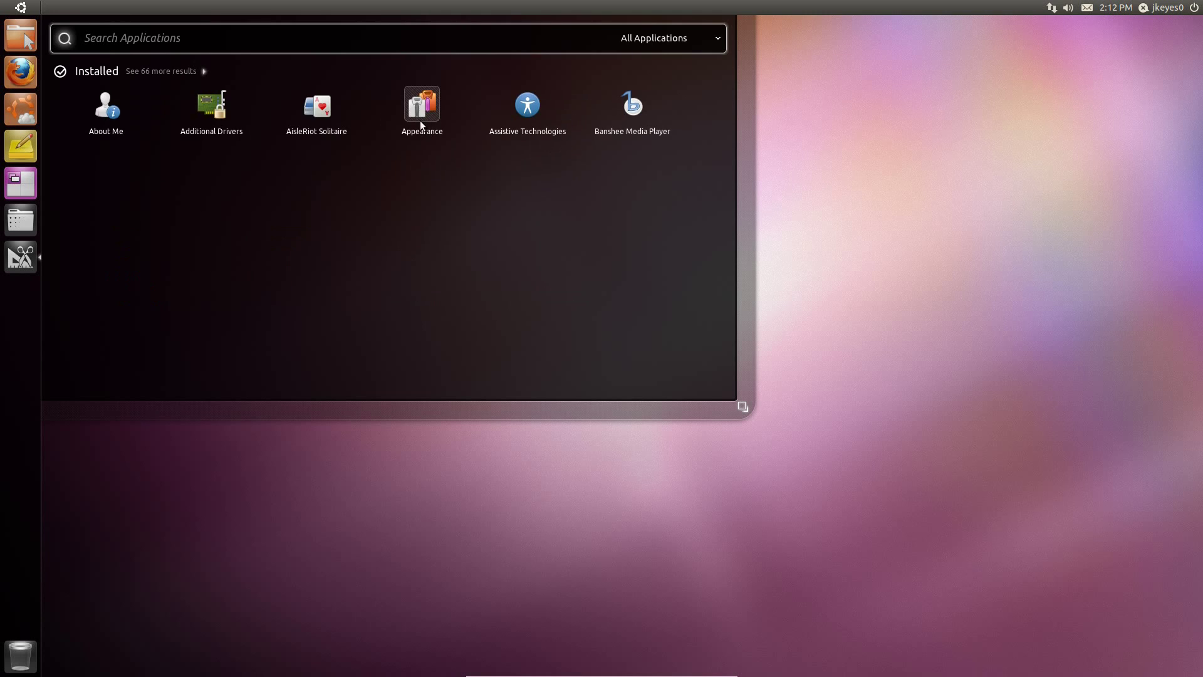
pyautogui.click(173, 71)
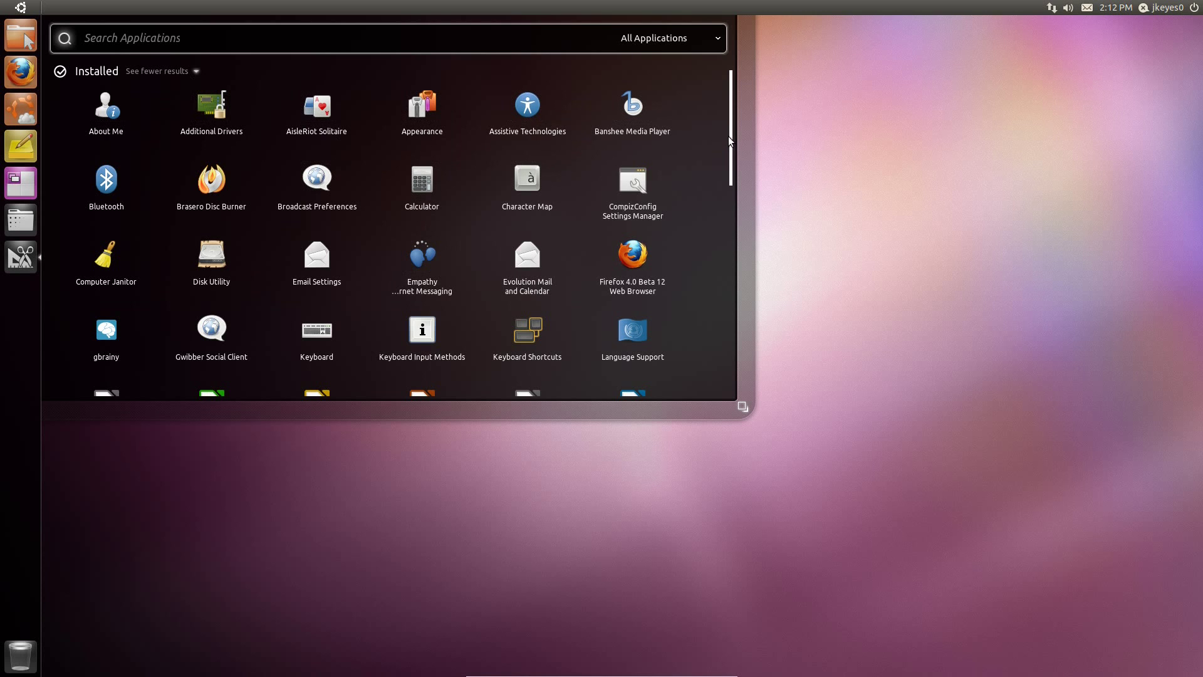
pyautogui.moveTo(731, 135); pyautogui.dragTo(728, 105)
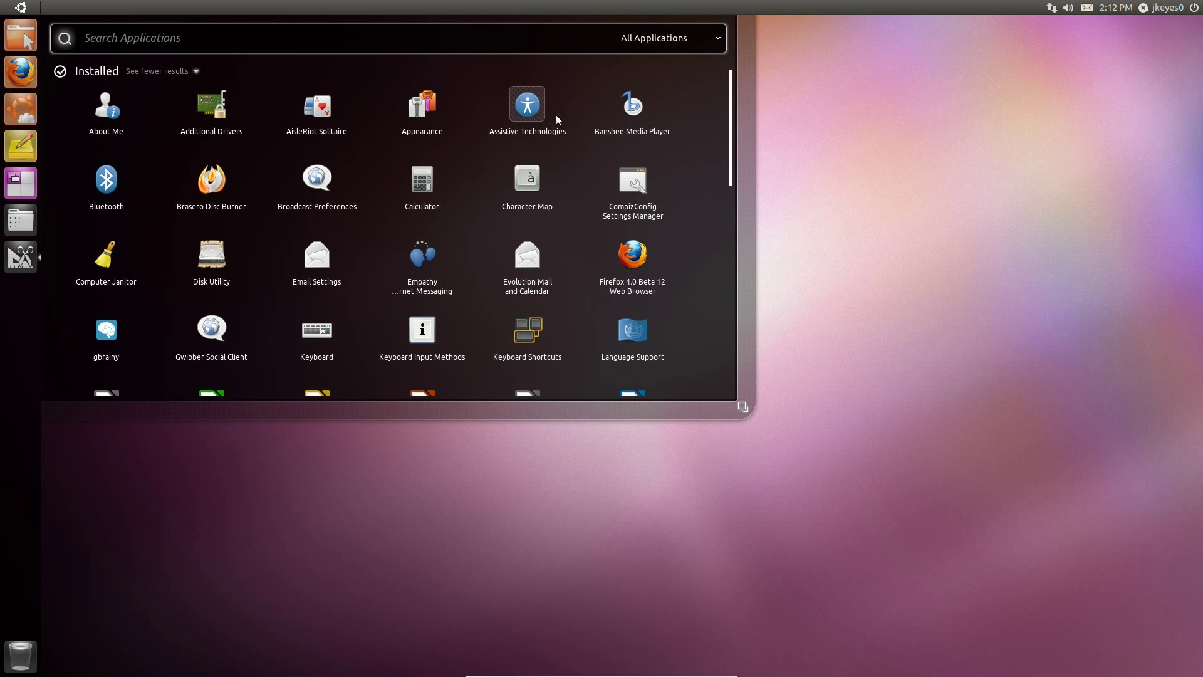
pyautogui.press('Escape')
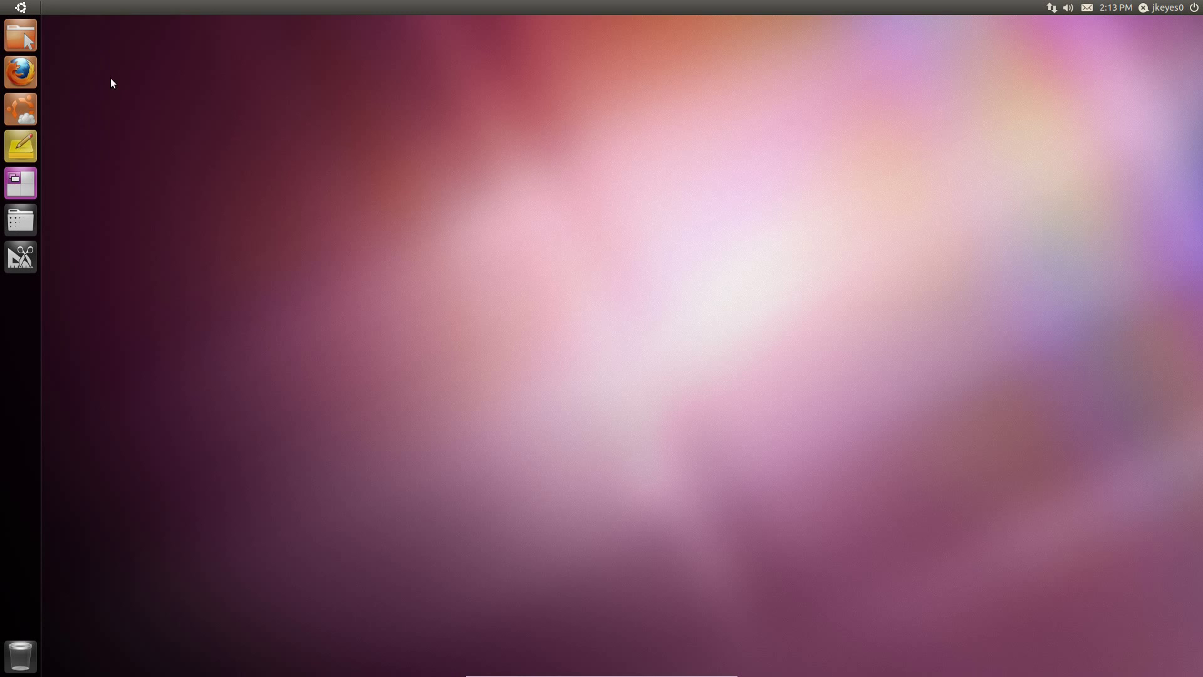
# Filter the Files & Folders search to Documents, then close it
pyautogui.click(25, 222)
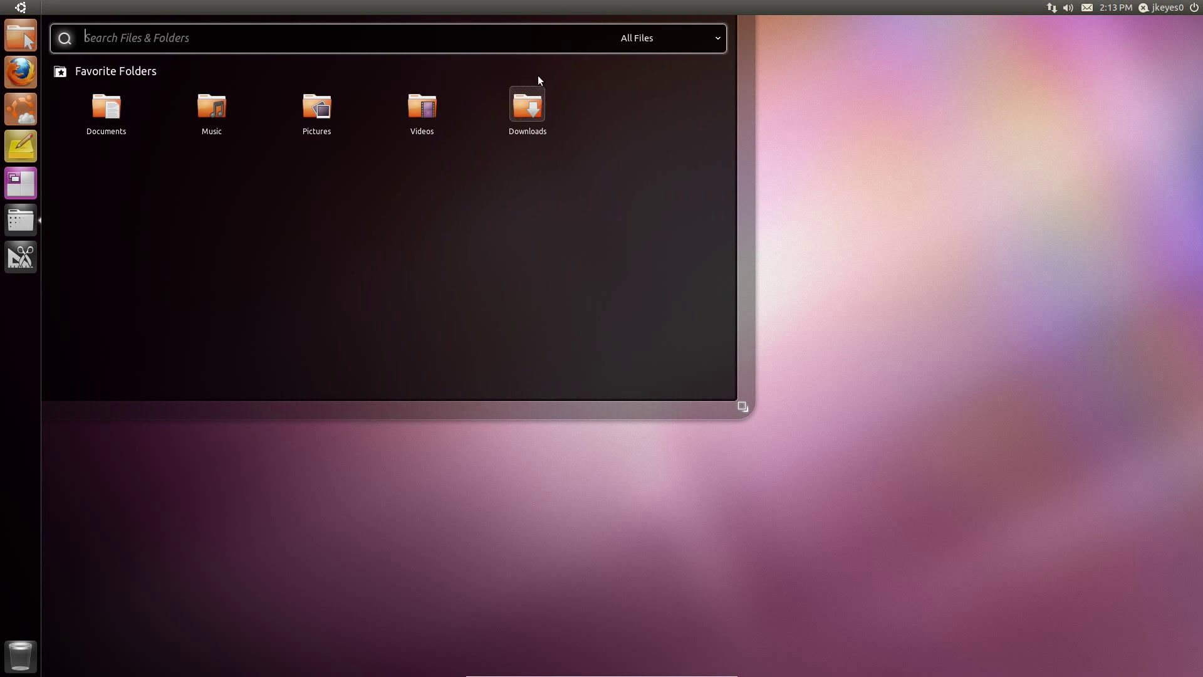
pyautogui.click(694, 38)
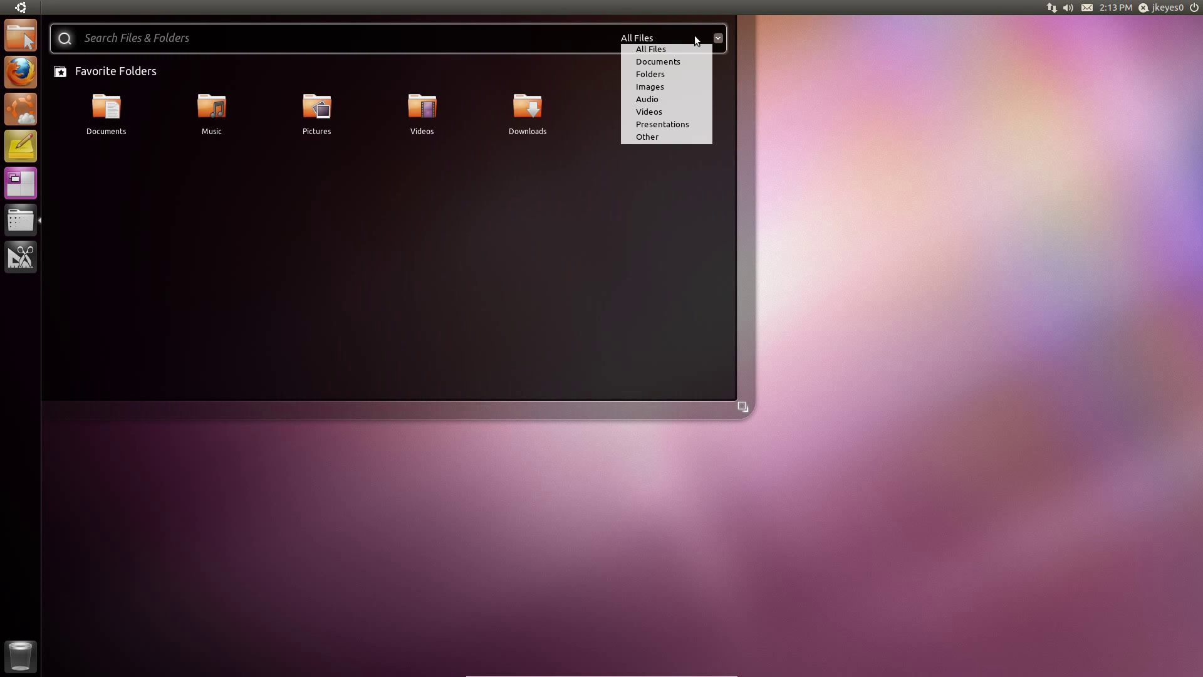
pyautogui.click(660, 64)
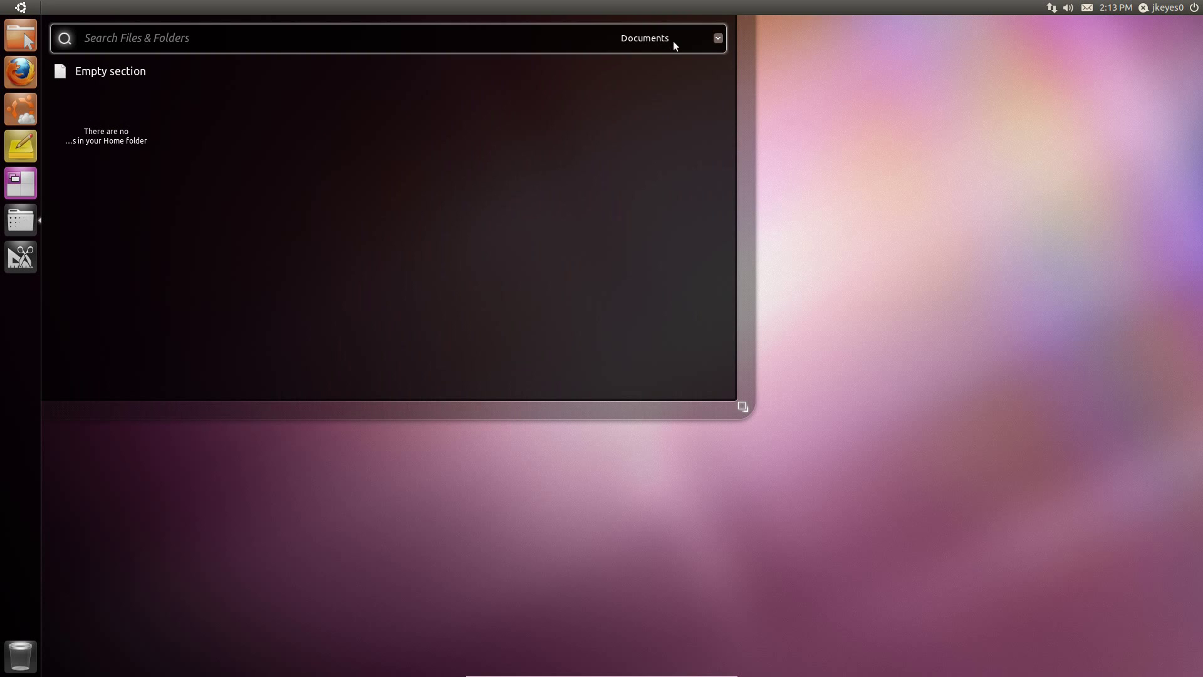
pyautogui.click(675, 41)
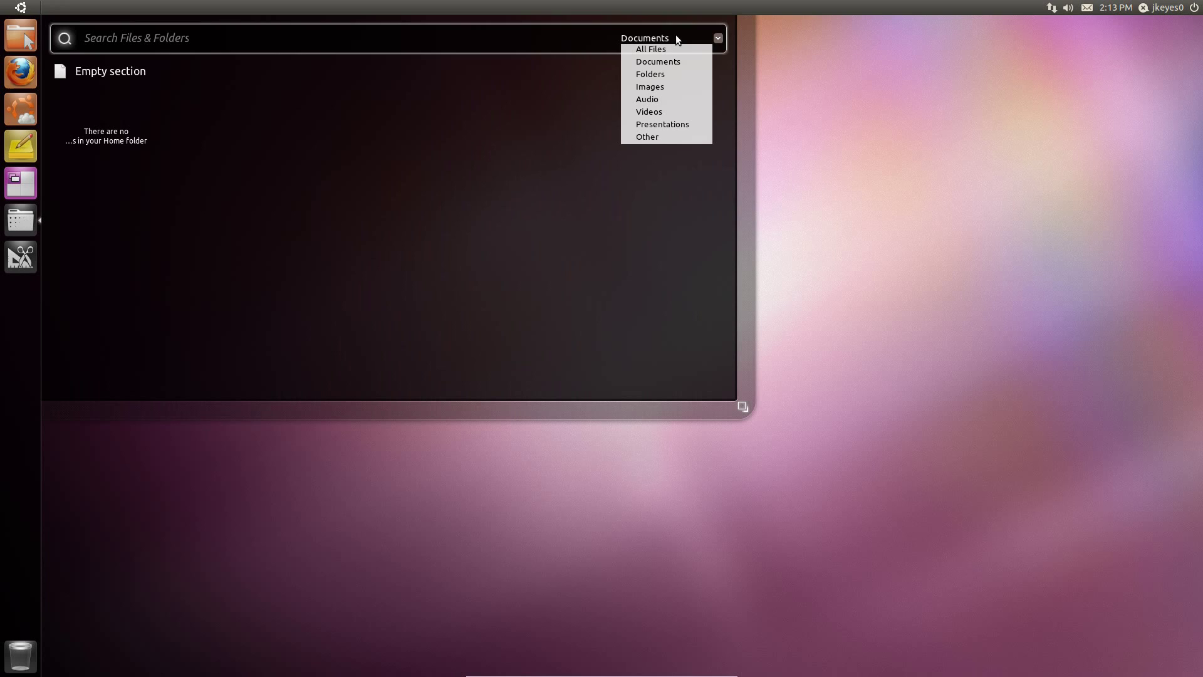
pyautogui.click(518, 157)
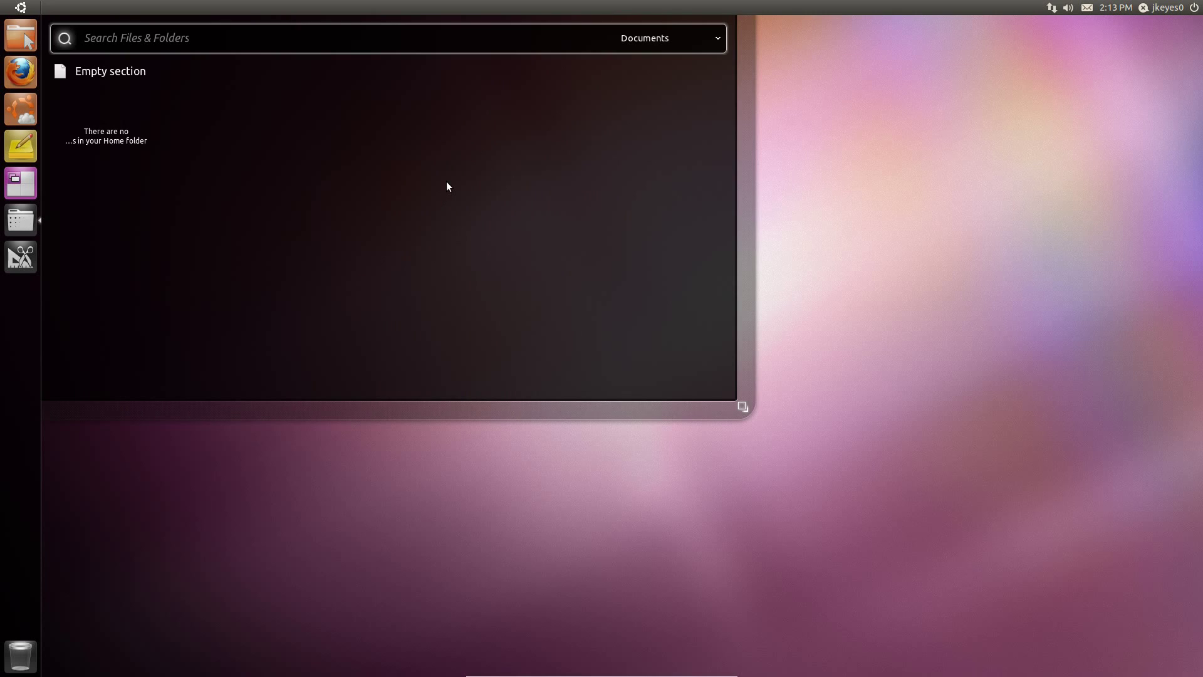
pyautogui.press('Escape')
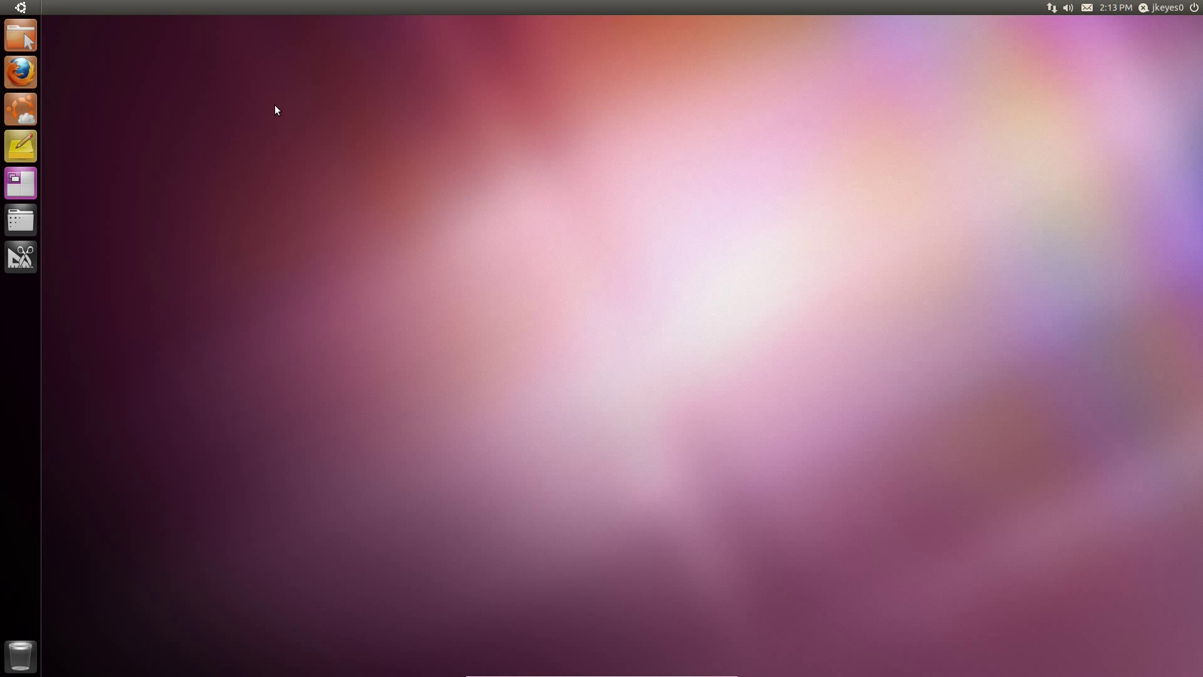
# Reach the Theme tab of Appearance Preferences from the desktop's right-click menu
pyautogui.rightClick(338, 95)
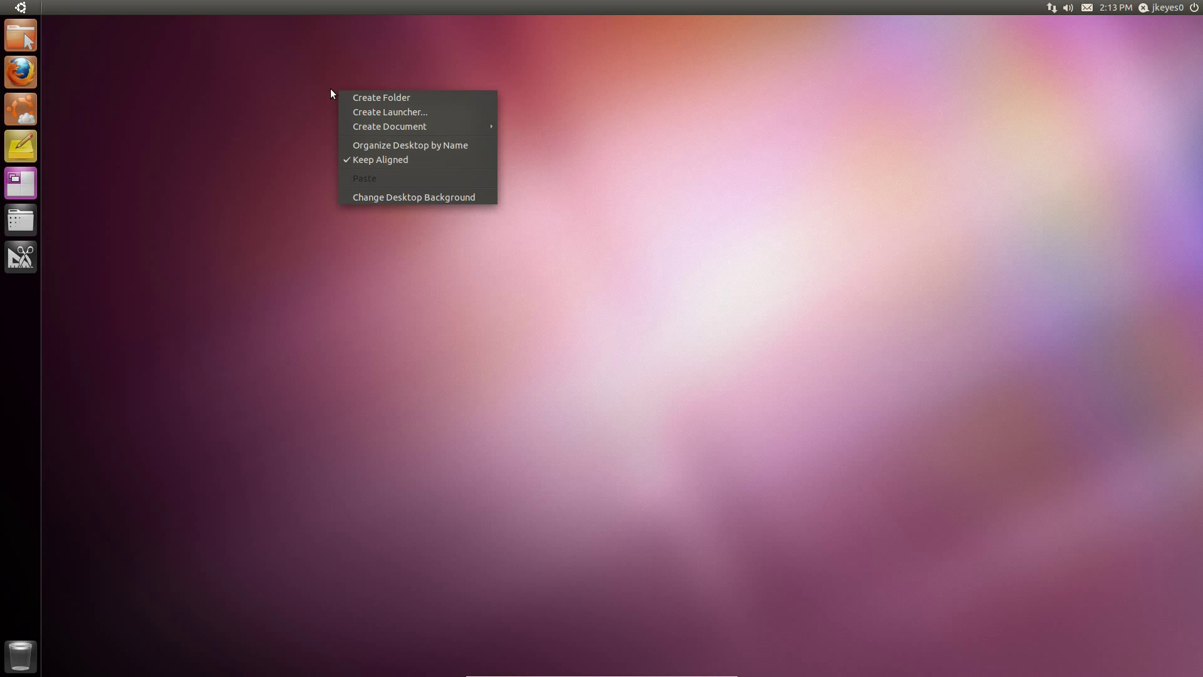
pyautogui.click(408, 197)
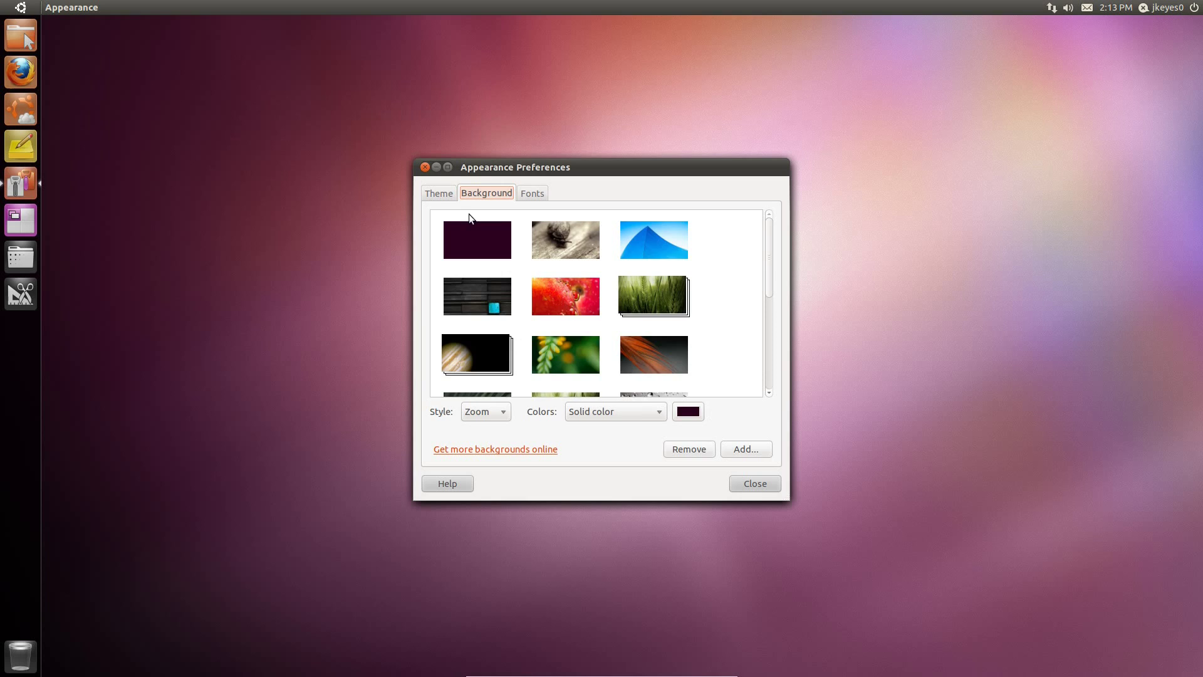
pyautogui.click(442, 195)
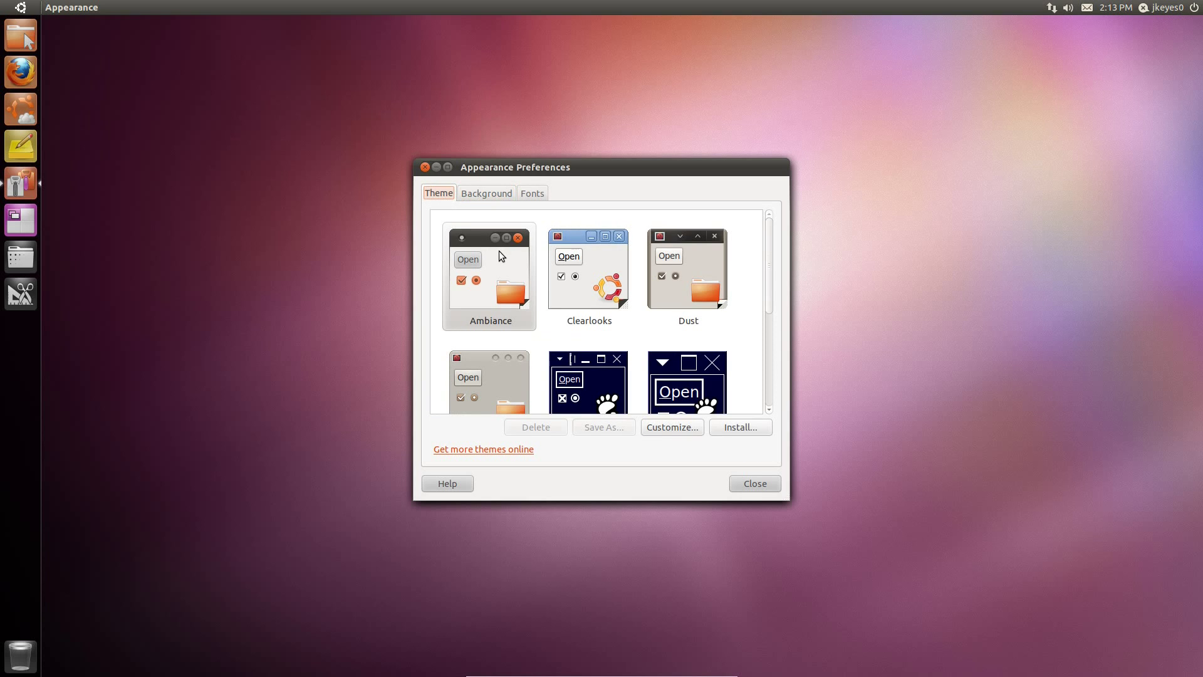
# Try the Clearlooks and Dust themes, switch back to Ambiance, and close the window
pyautogui.click(599, 279)
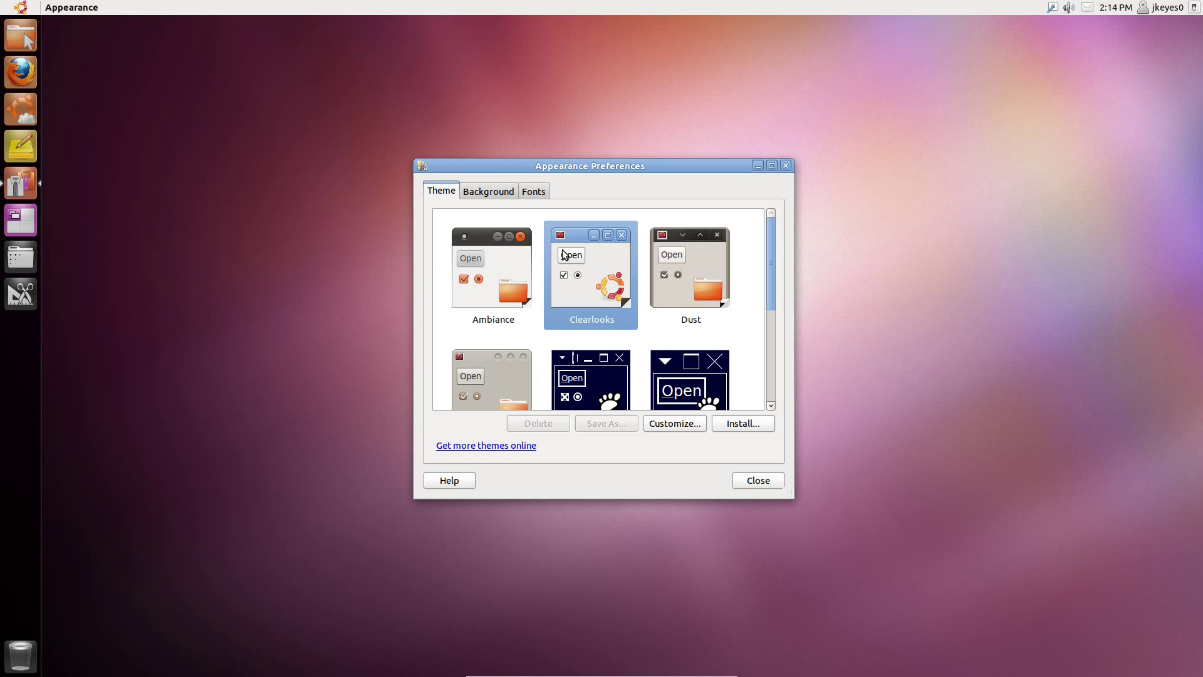
pyautogui.scroll(-1, 603, 254)
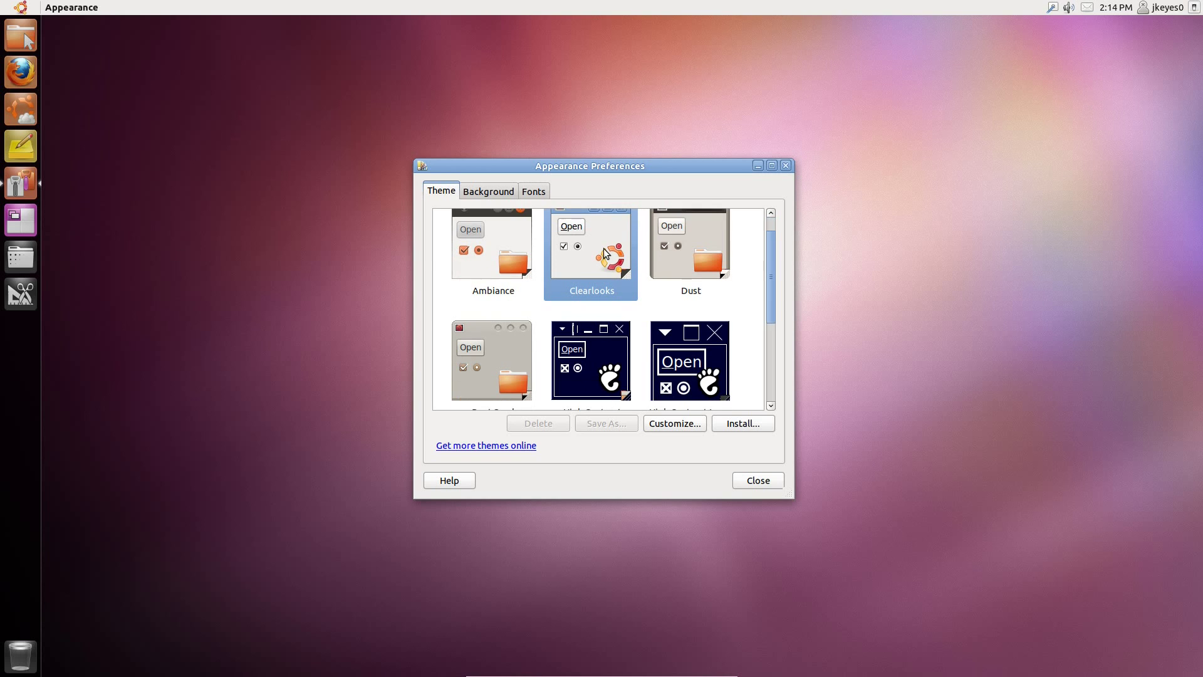
pyautogui.click(694, 243)
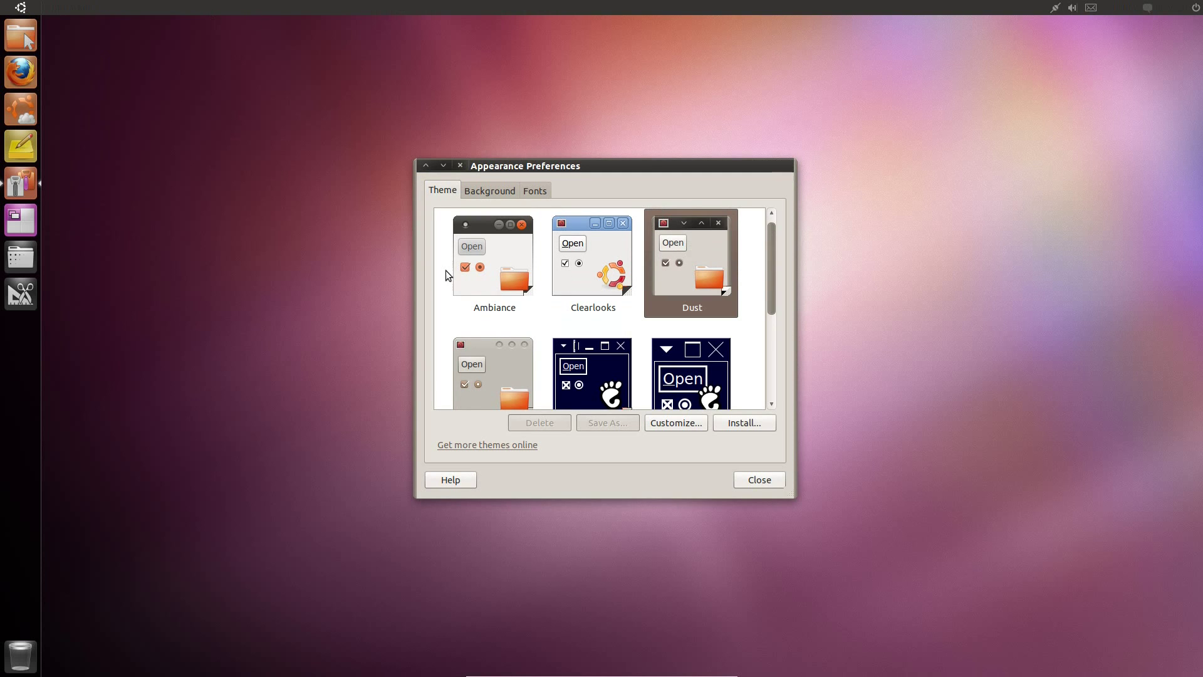
pyautogui.click(488, 260)
pyautogui.click(425, 167)
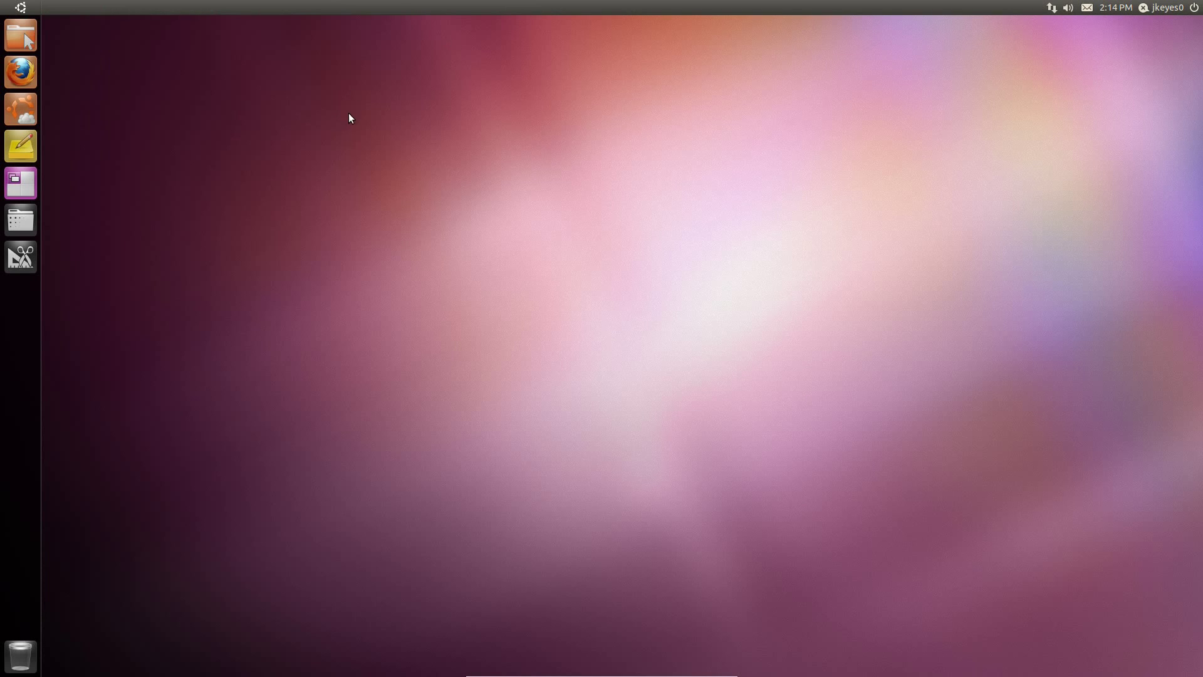
# Launch CompizConfig Settings Manager from the Dash's System applications
pyautogui.click(21, 8)
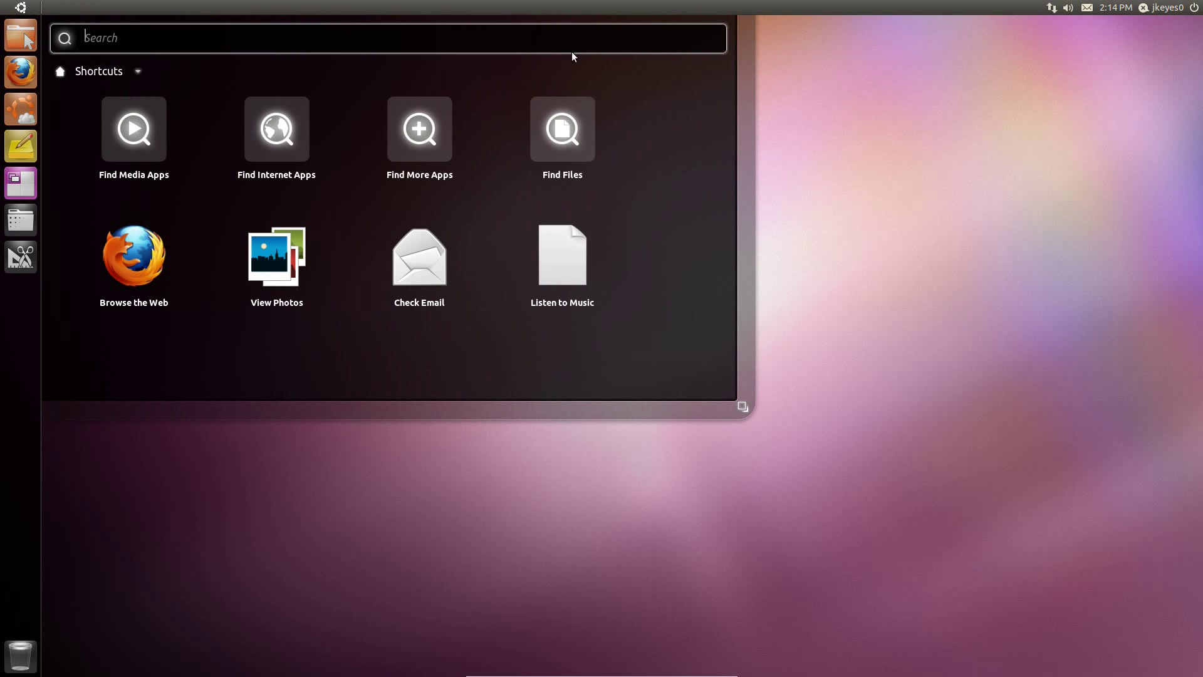
pyautogui.click(434, 129)
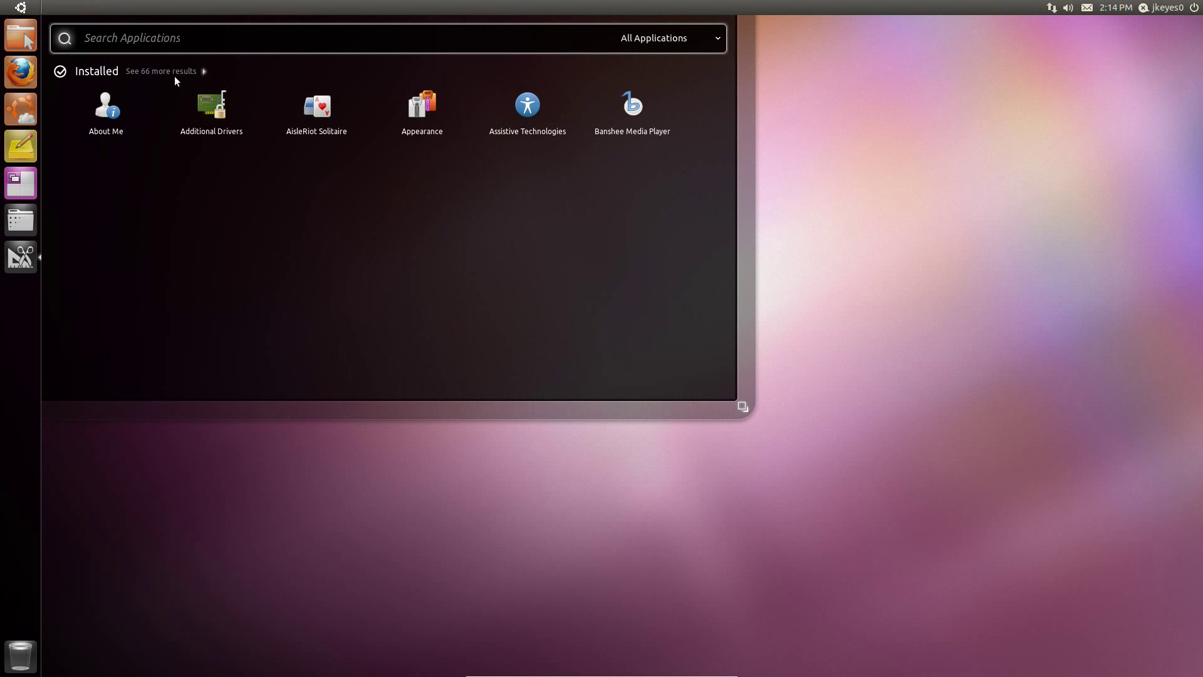
pyautogui.click(171, 71)
pyautogui.click(683, 44)
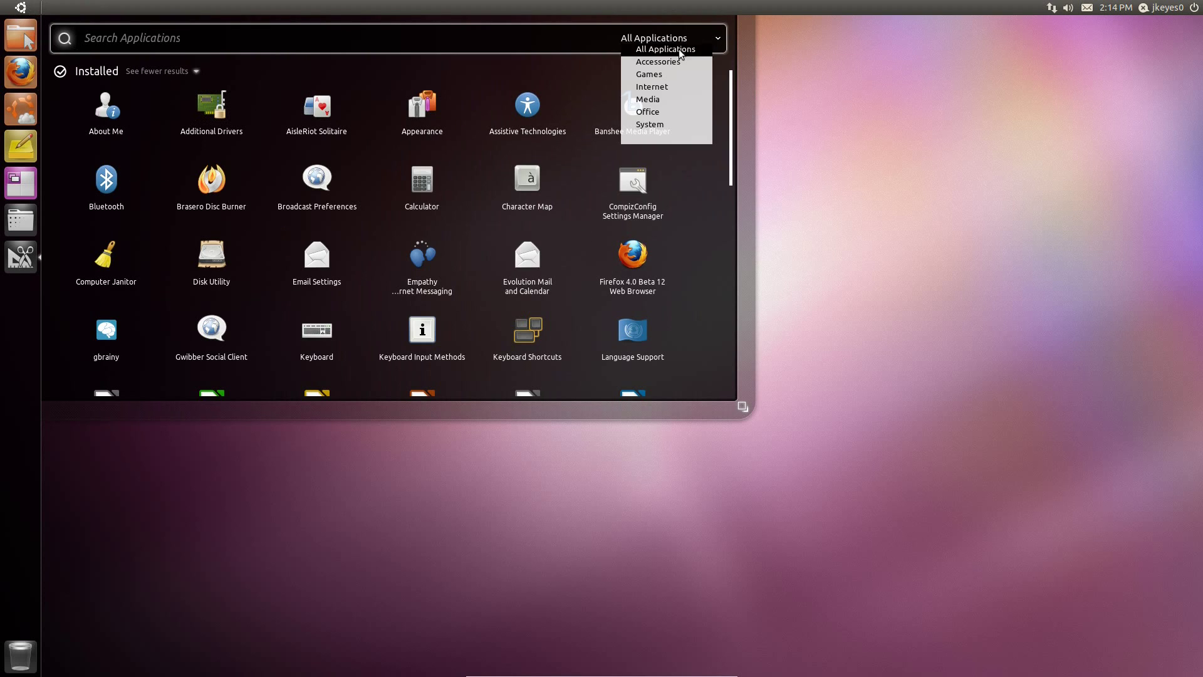
pyautogui.click(653, 124)
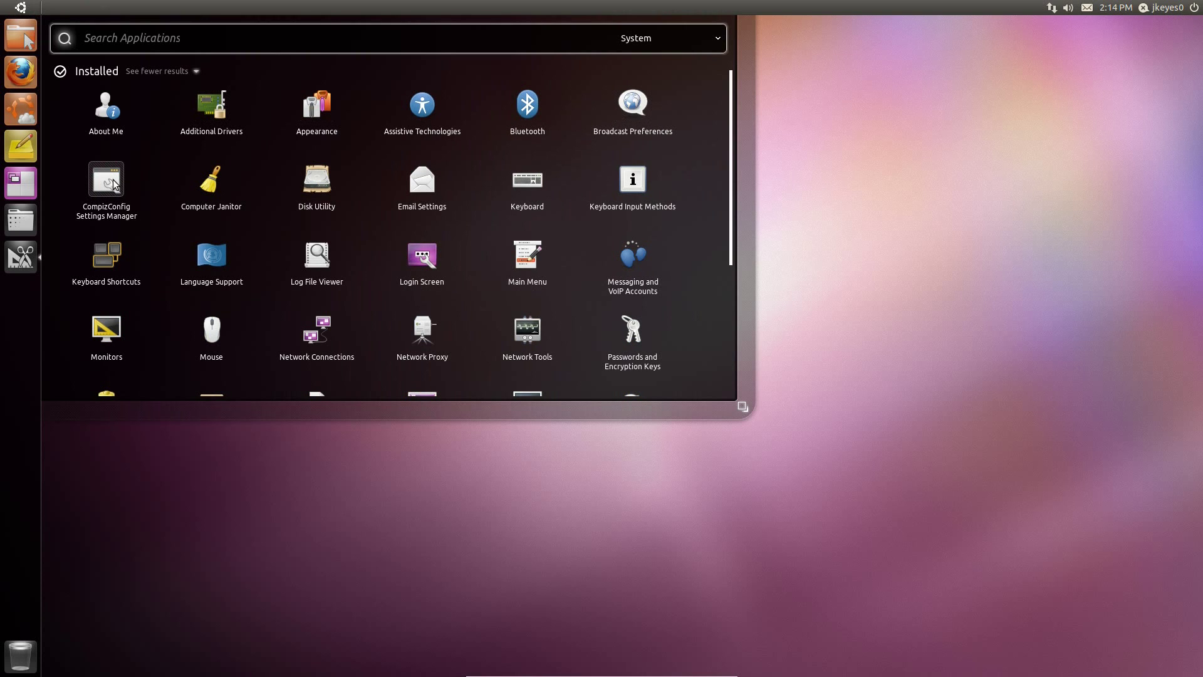
pyautogui.click(114, 180)
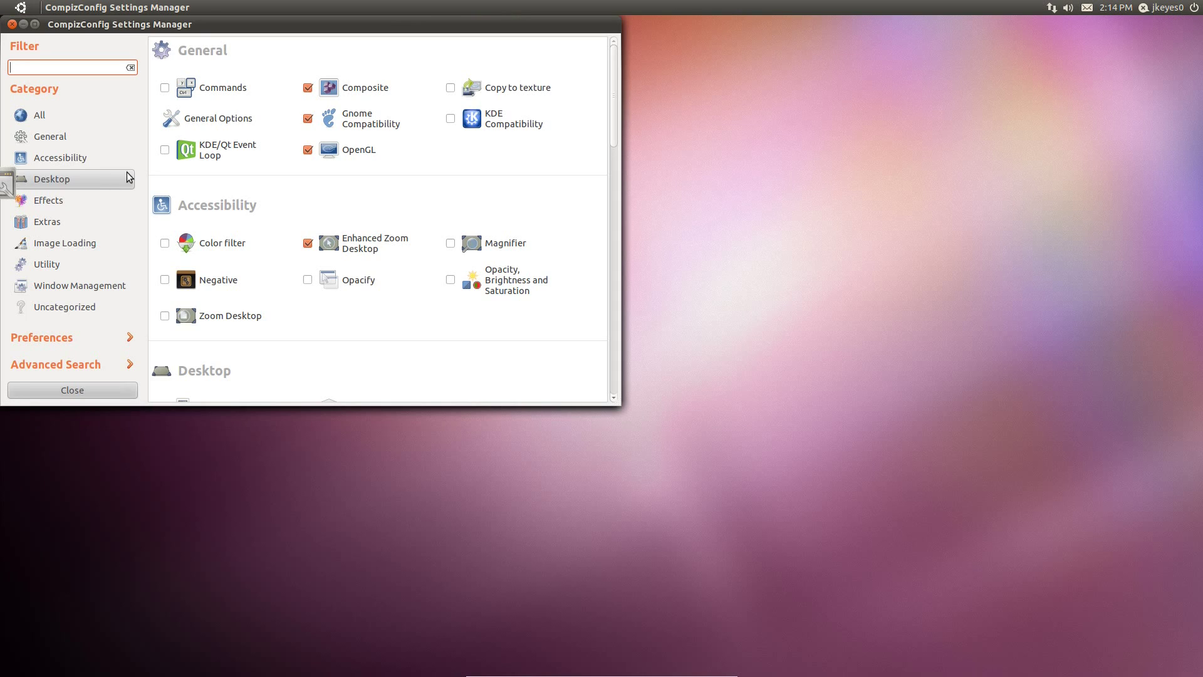
# Open the Ubuntu Unity Plugin settings and move the window left
pyautogui.moveTo(158, 23); pyautogui.dragTo(531, 113)
pyautogui.scroll(-5, 819, 295)
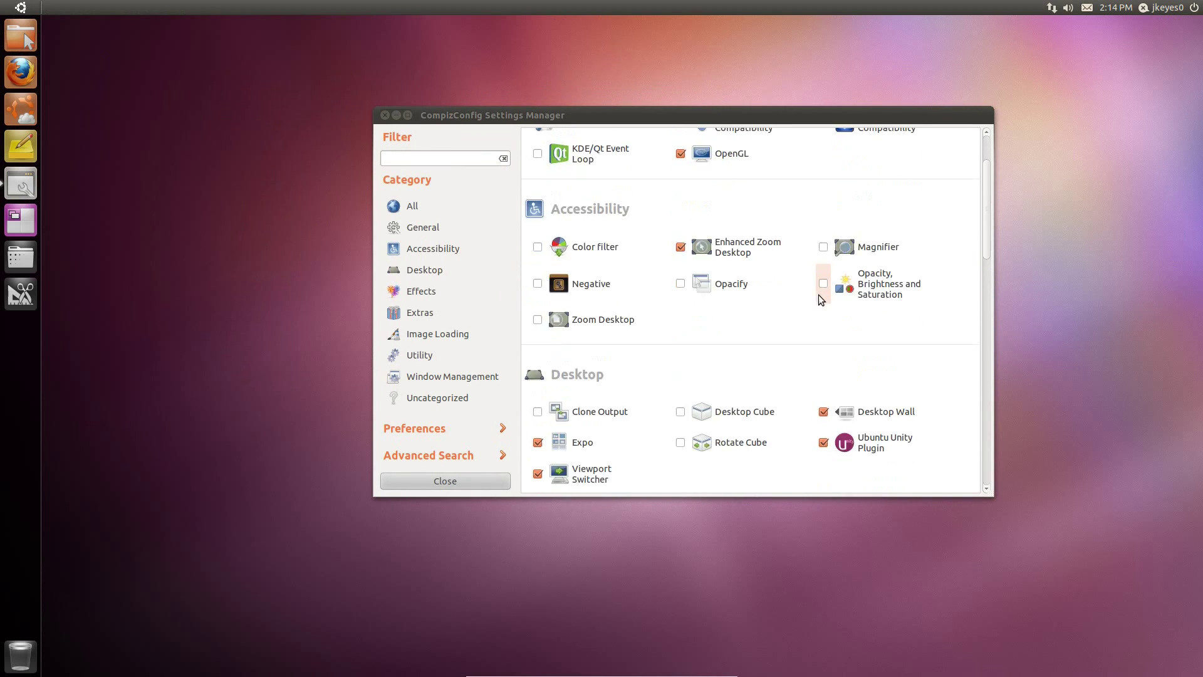
pyautogui.click(887, 312)
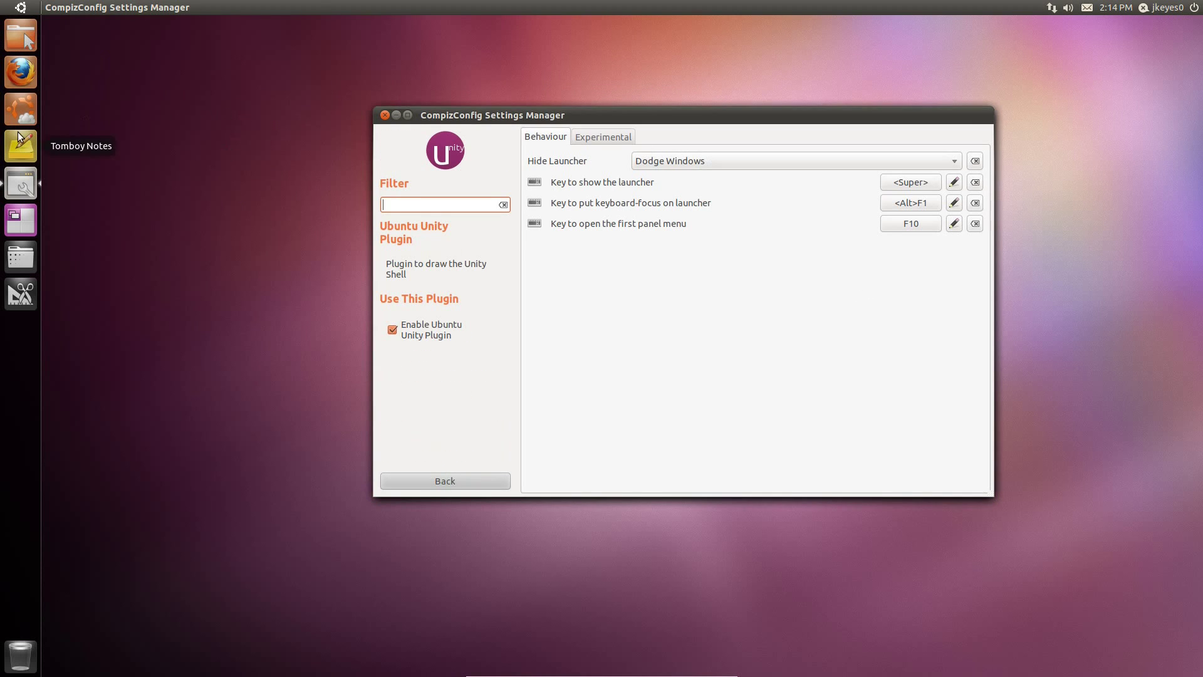
pyautogui.moveTo(720, 115); pyautogui.dragTo(551, 105)
# Try Autohide and Never for Hide Launcher, then settle on Dodge Windows
pyautogui.click(542, 152)
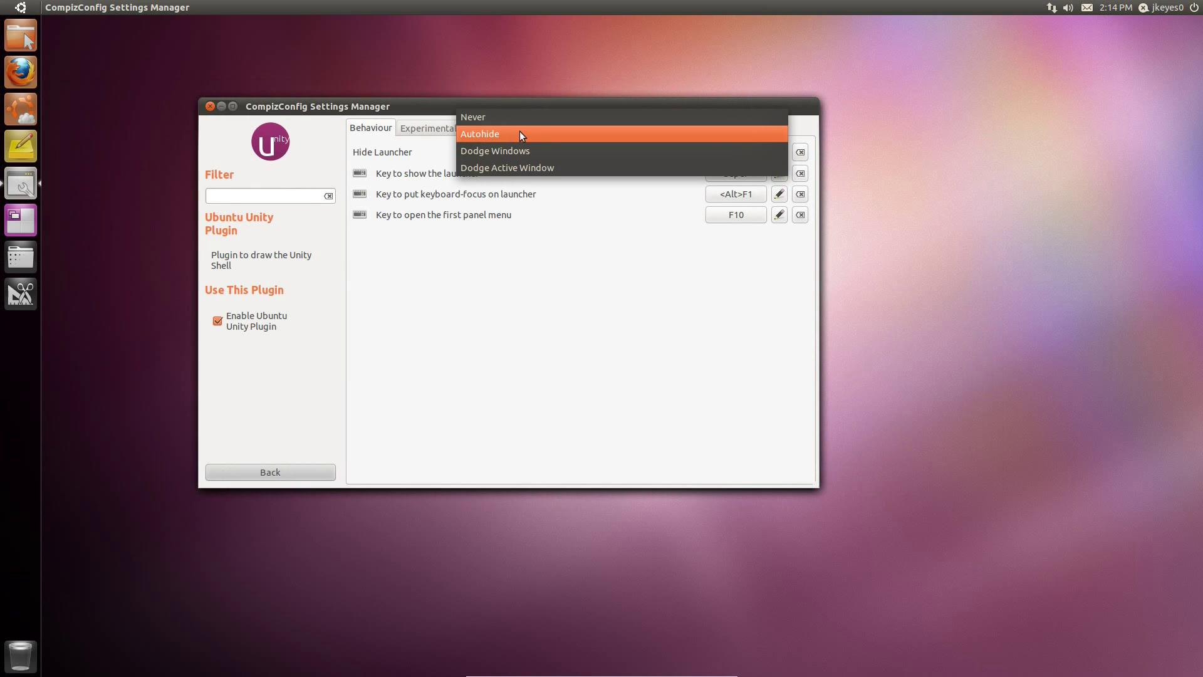
pyautogui.click(520, 134)
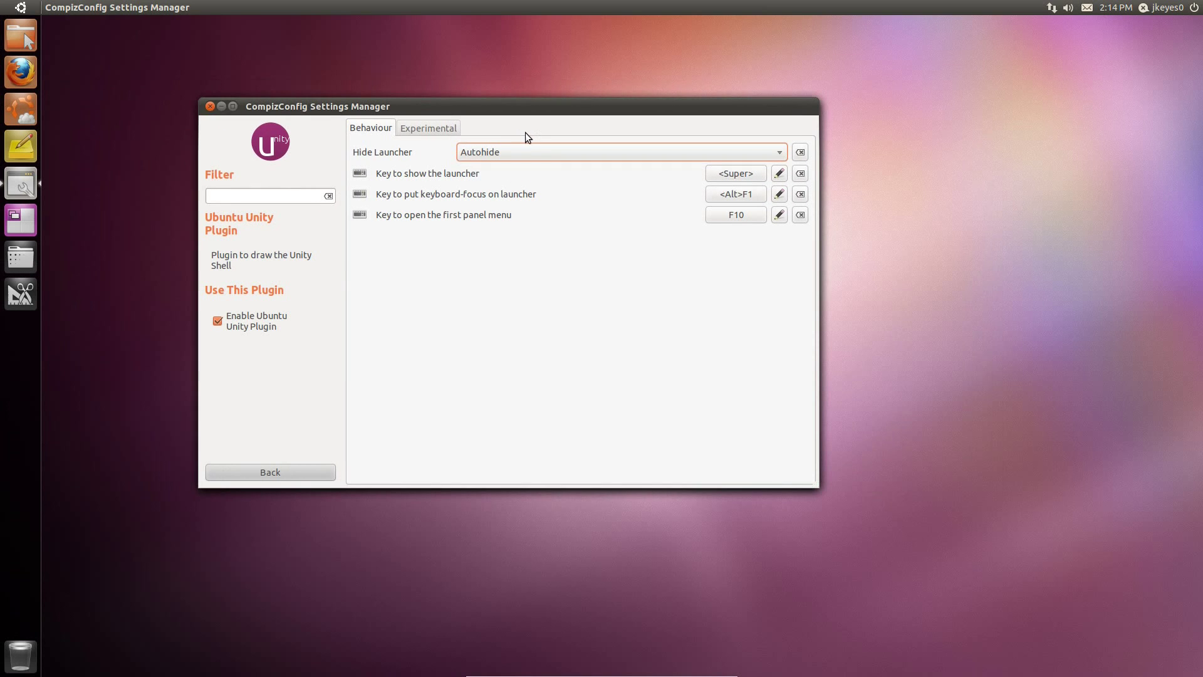
pyautogui.click(528, 156)
pyautogui.click(525, 137)
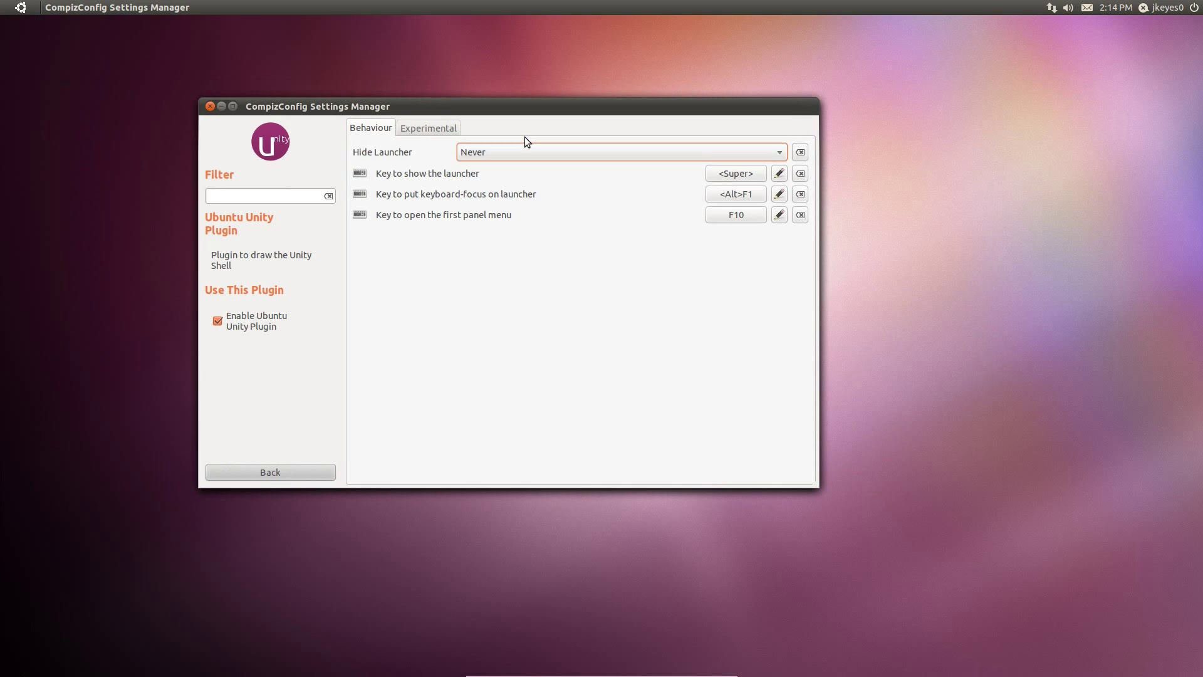
pyautogui.click(529, 152)
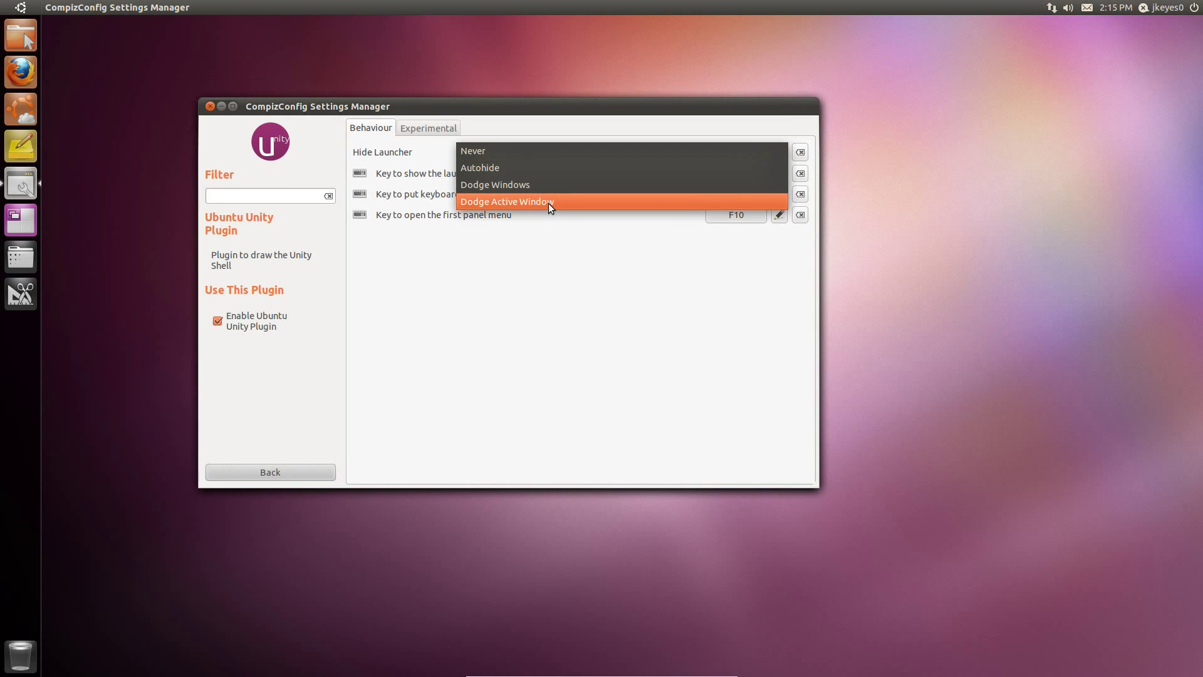
pyautogui.click(527, 187)
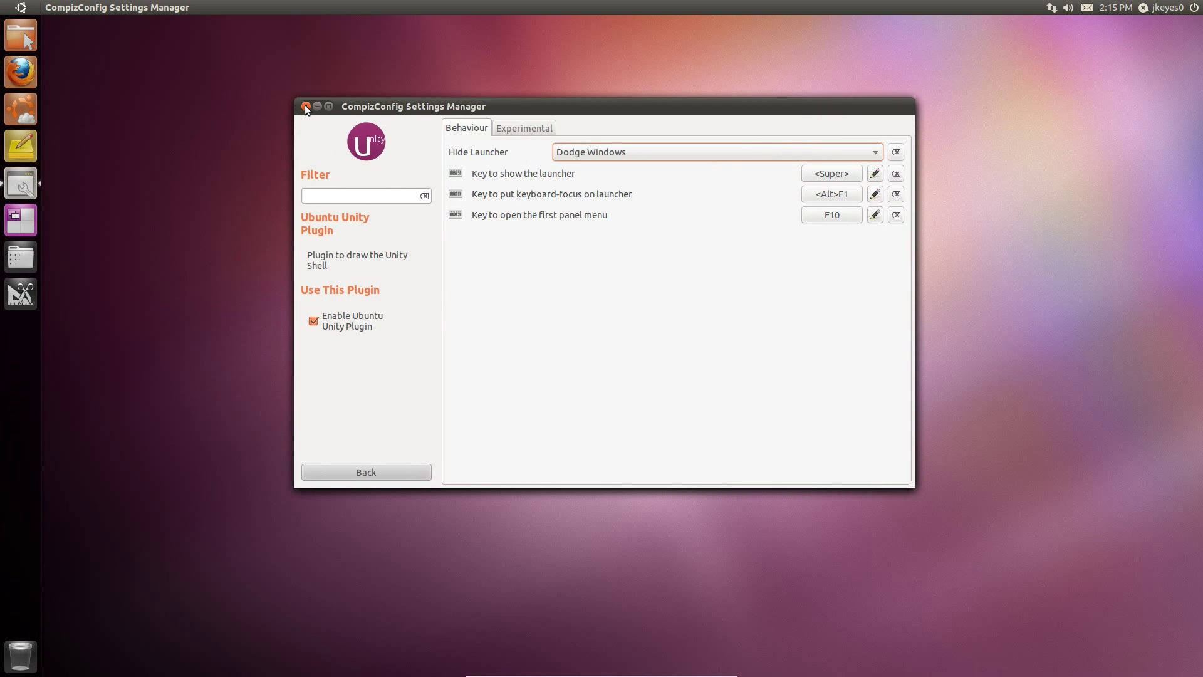
# Close CompizConfig, launch Firefox with its Super-number shortcut, then close Firefox
pyautogui.click(305, 106)
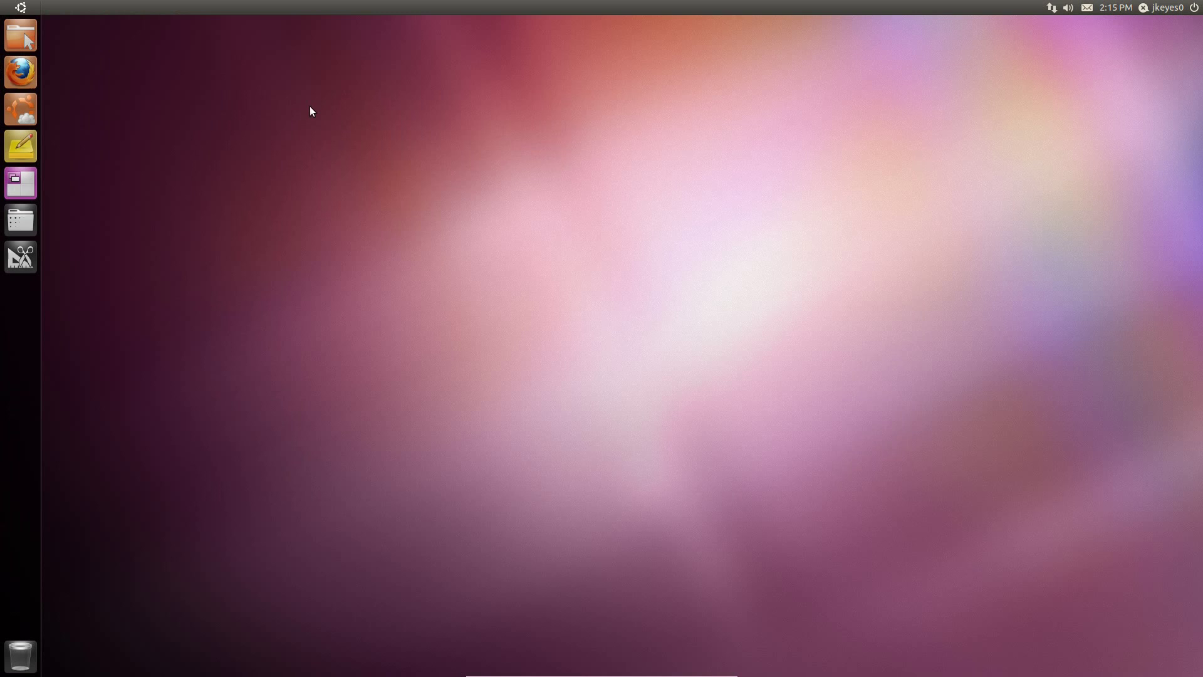
pyautogui.press('super')
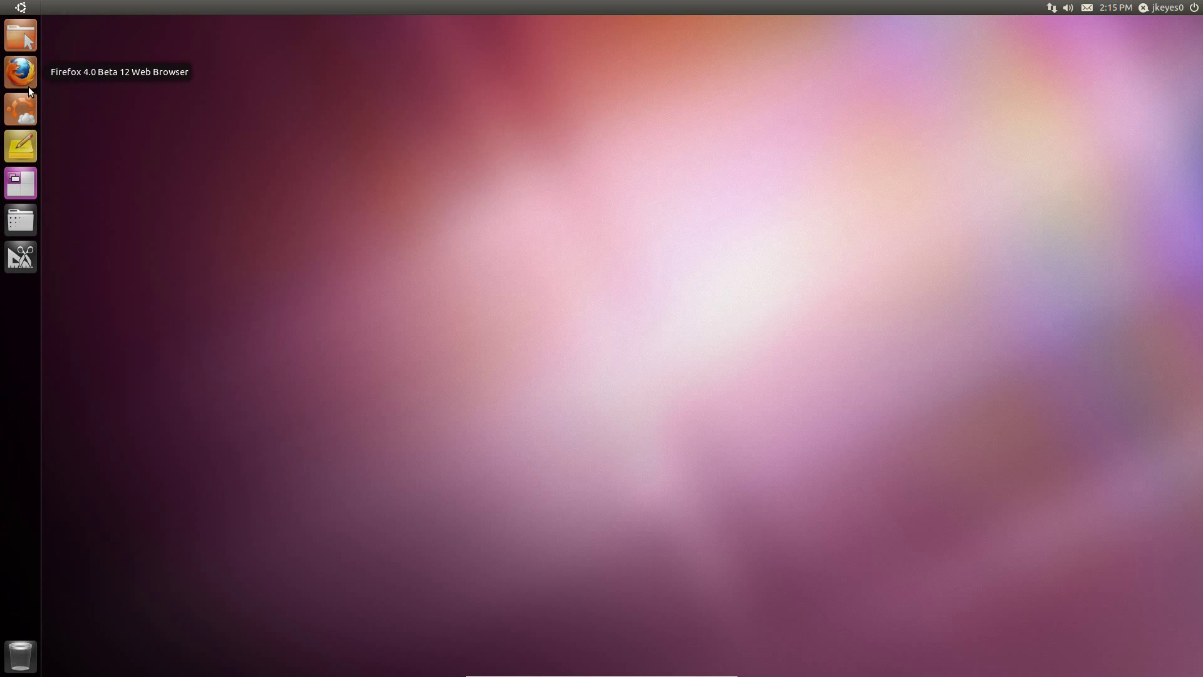
pyautogui.press('super+2')
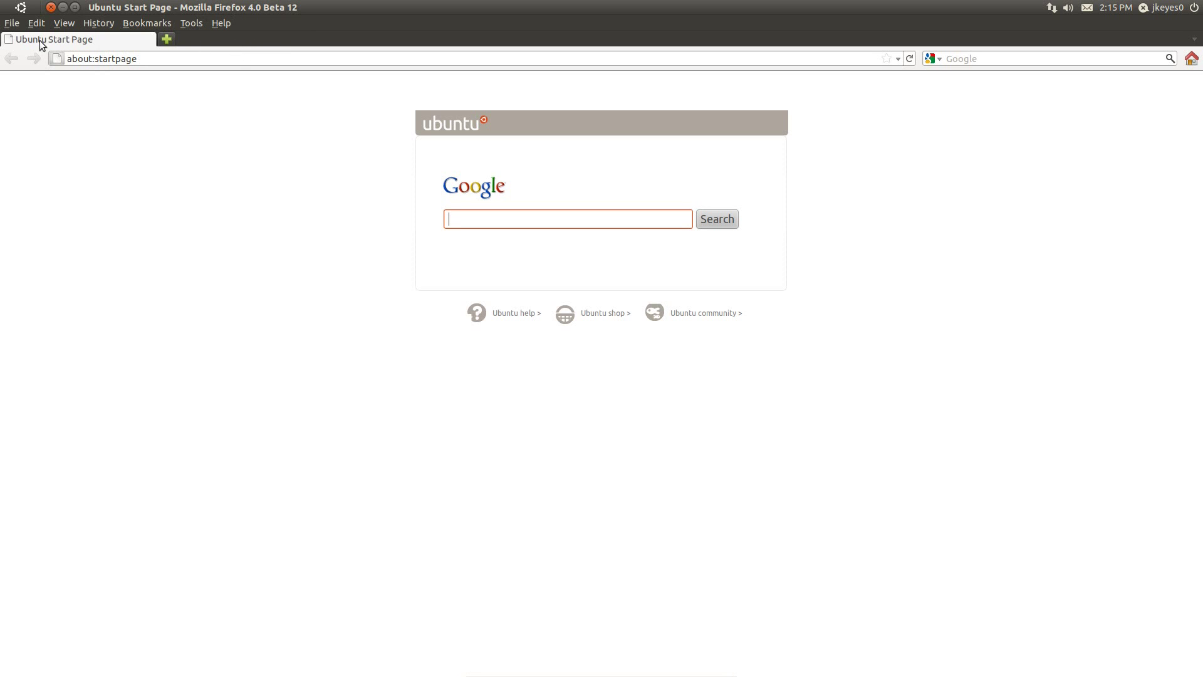
pyautogui.click(50, 8)
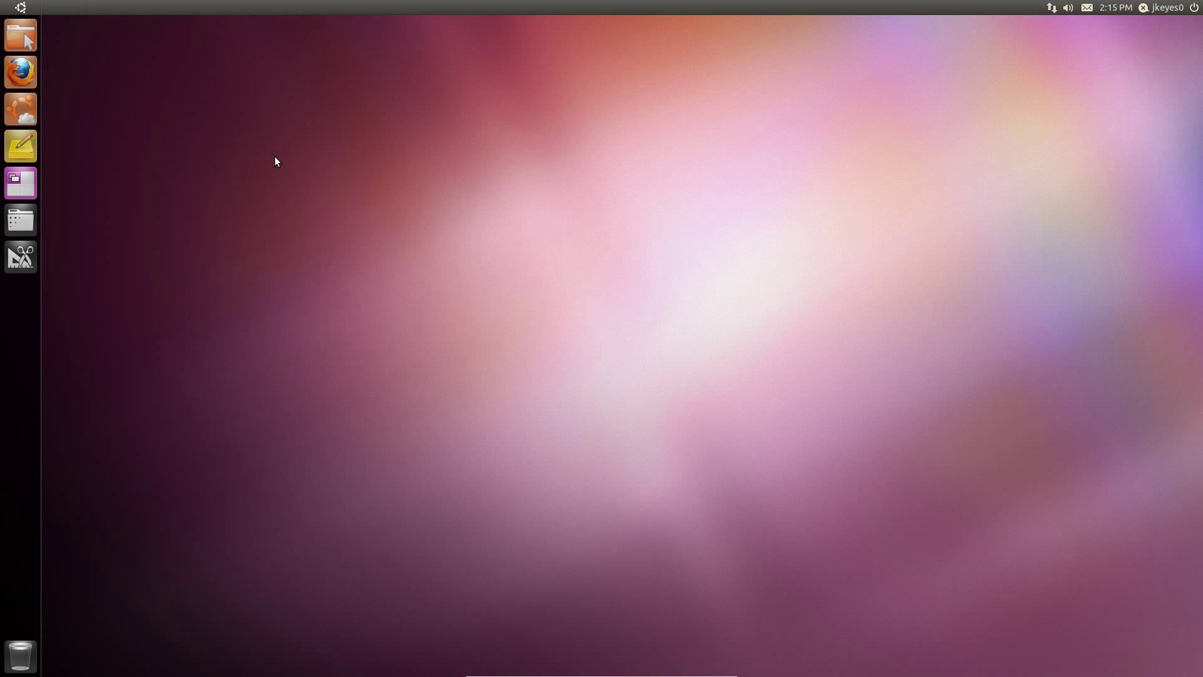
# Glance at the Dash's Installed applications, close it, and open the sound menu
pyautogui.press('super')
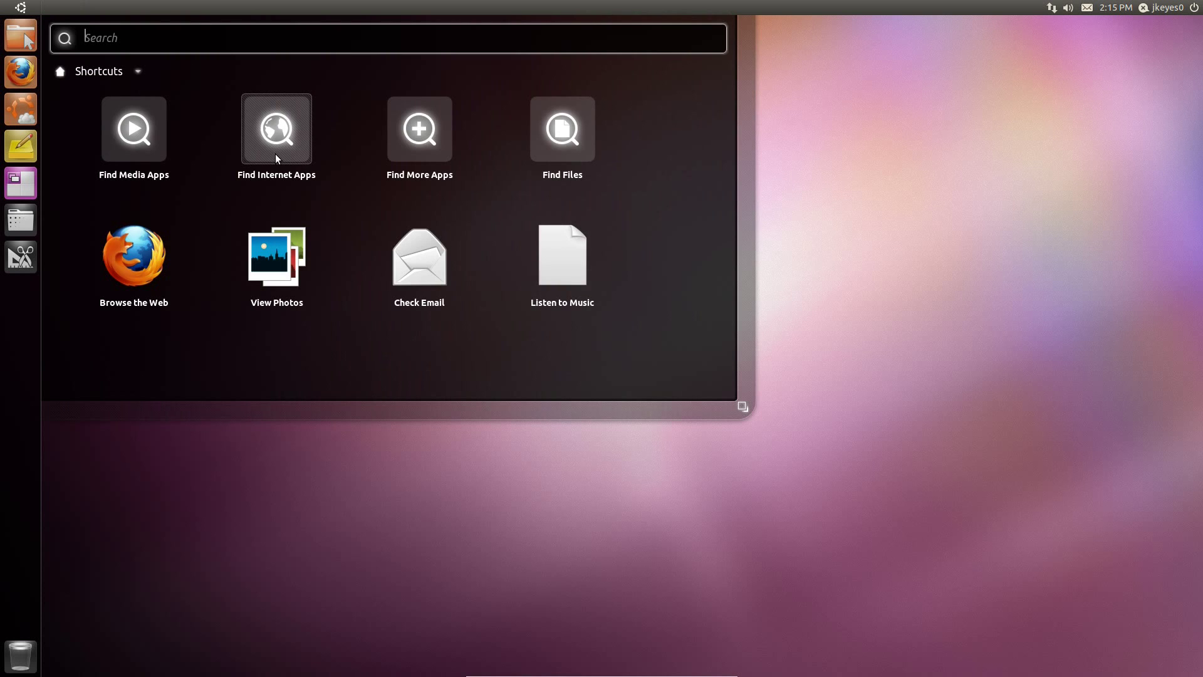
pyautogui.press('super')
pyautogui.press('super')
pyautogui.press('super')
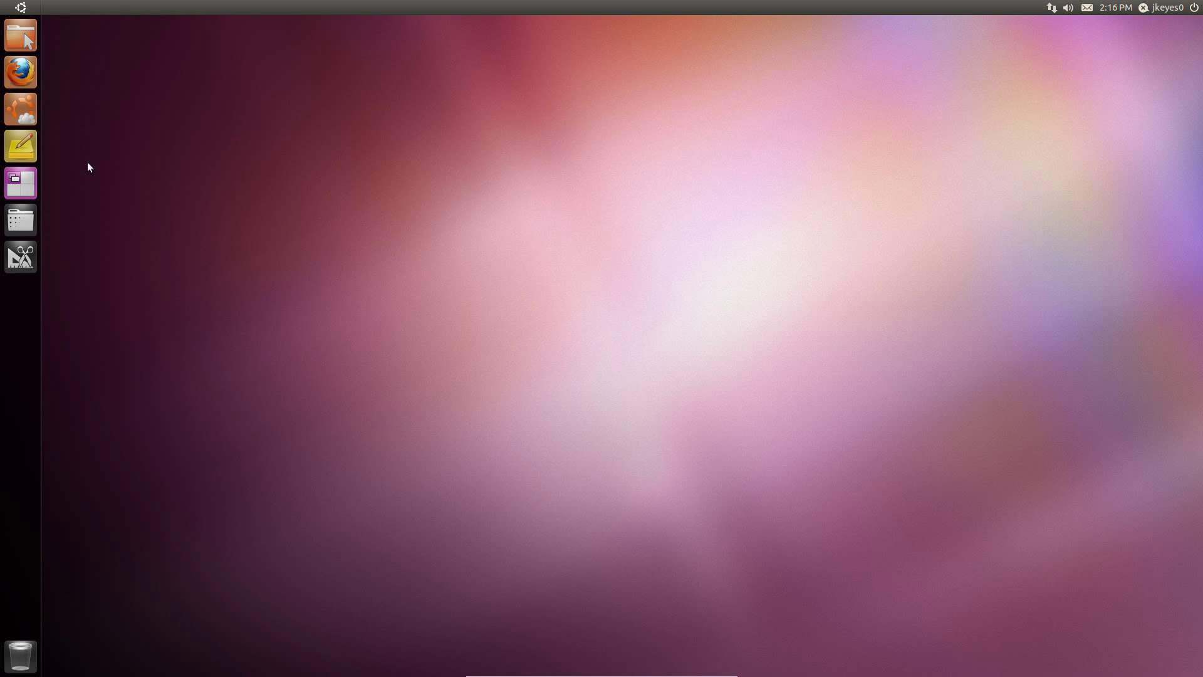
pyautogui.click(24, 11)
pyautogui.click(415, 137)
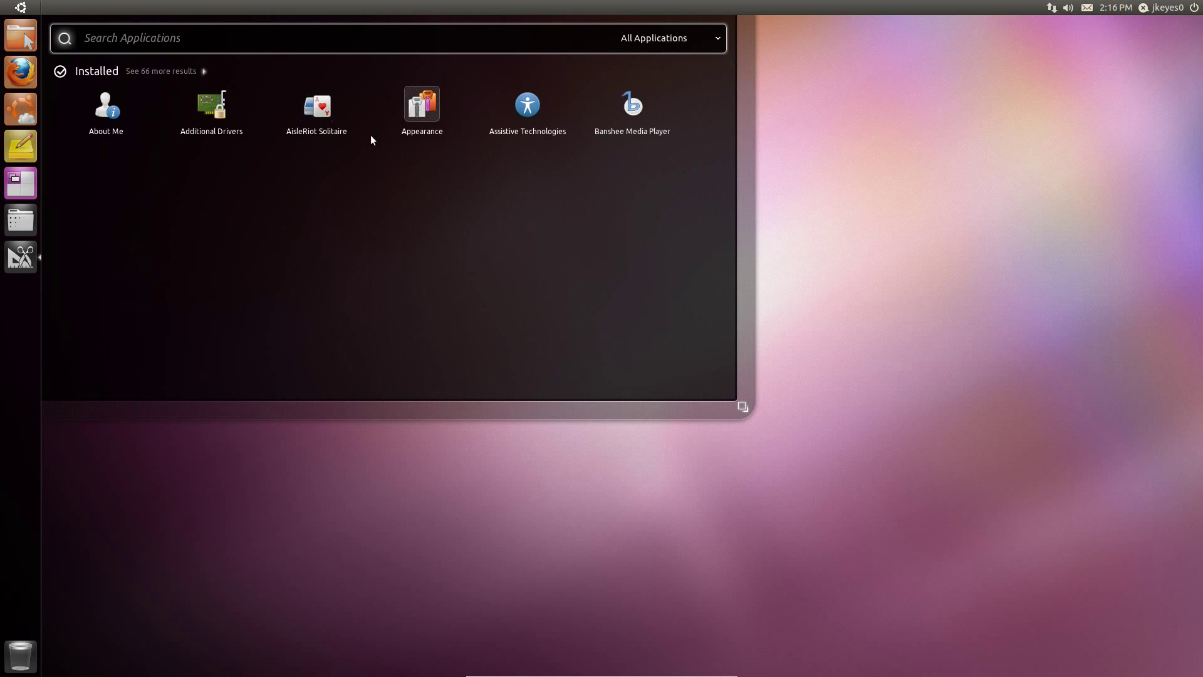
pyautogui.click(552, 146)
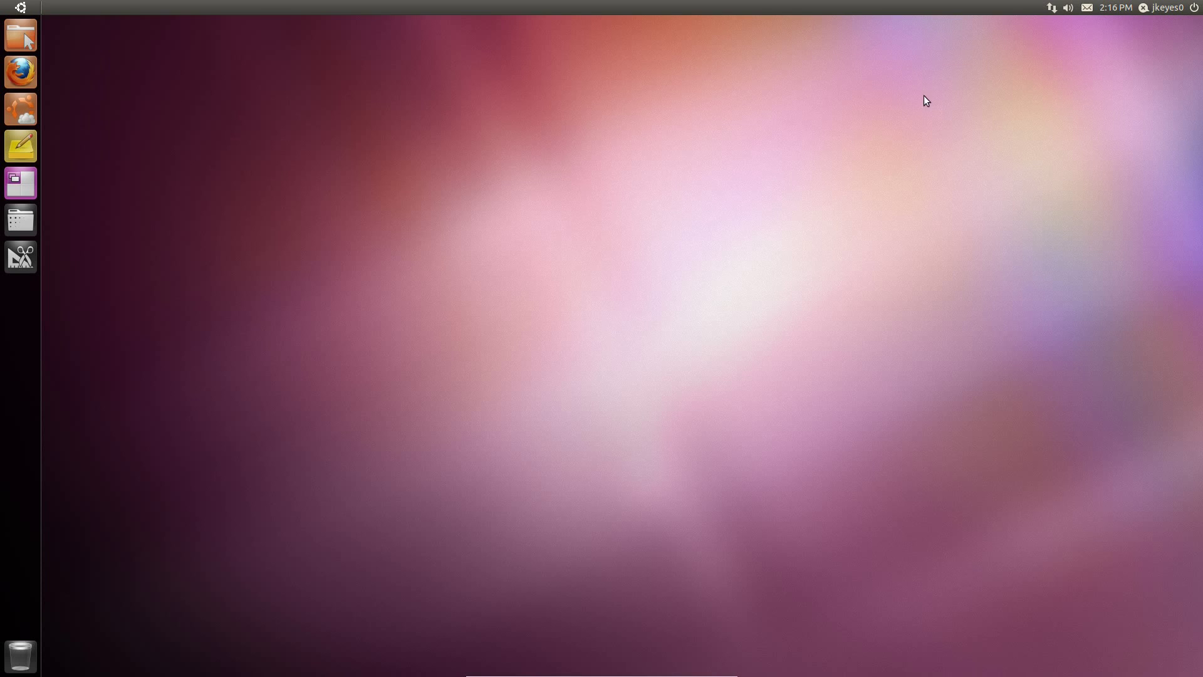
pyautogui.click(1070, 9)
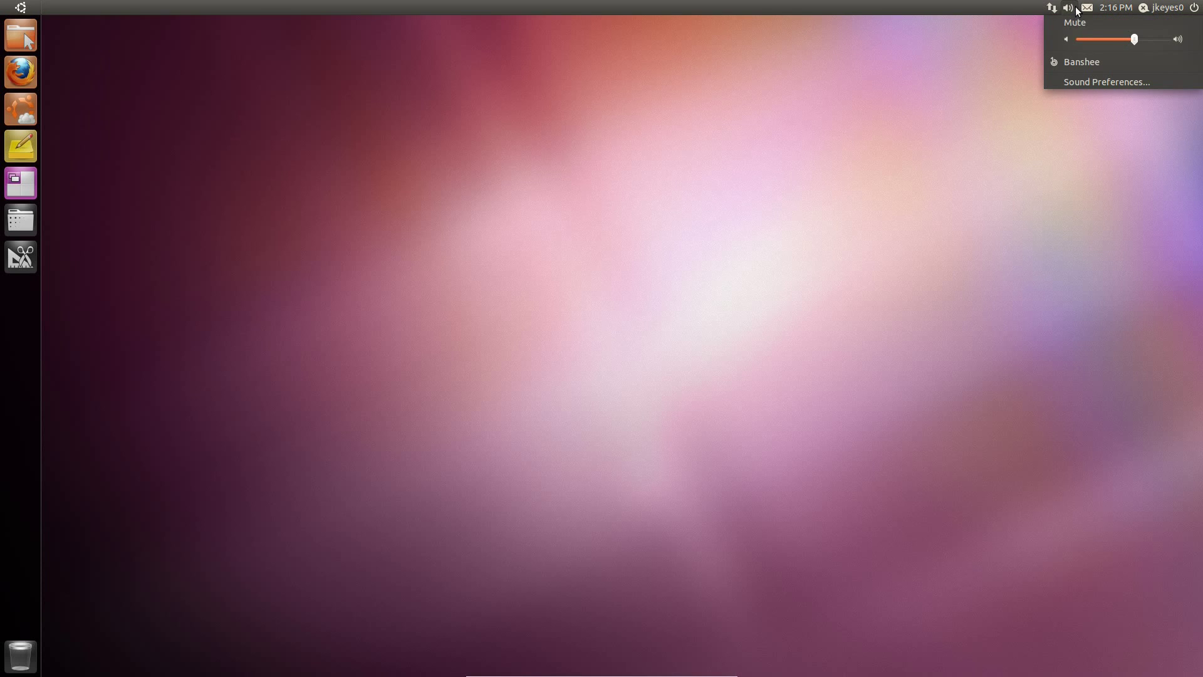
# Launch Banshee from the sound menu, view its Amazon MP3 Store, then close Banshee
pyautogui.click(1081, 60)
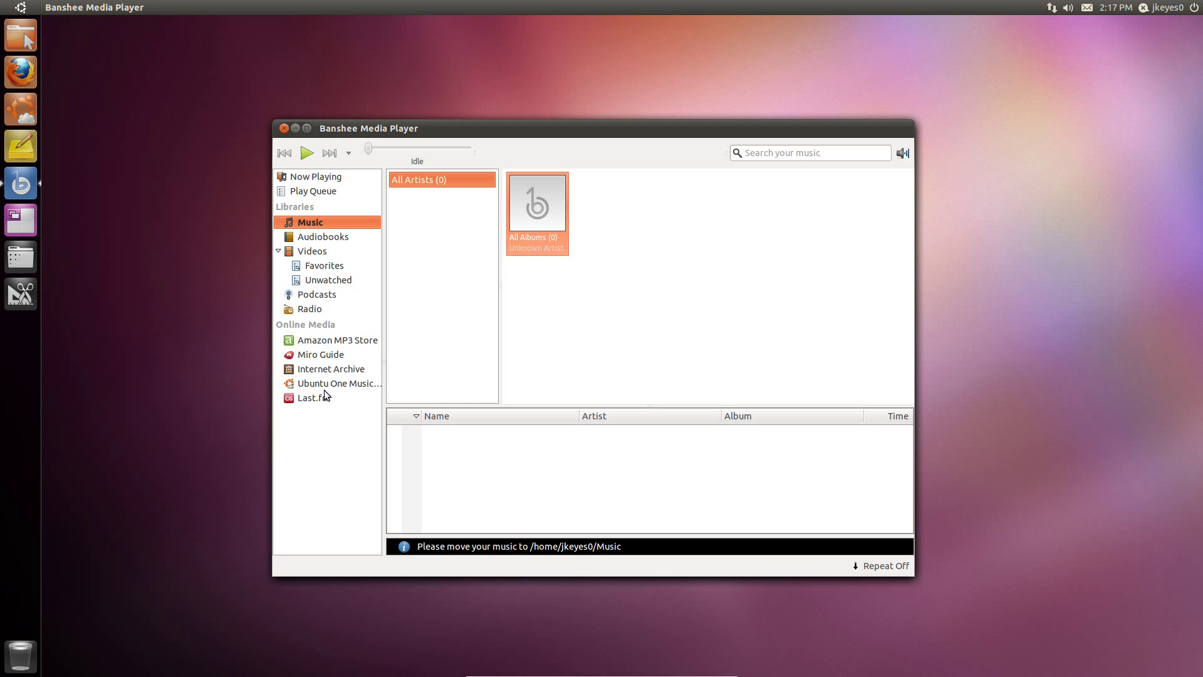
pyautogui.click(352, 340)
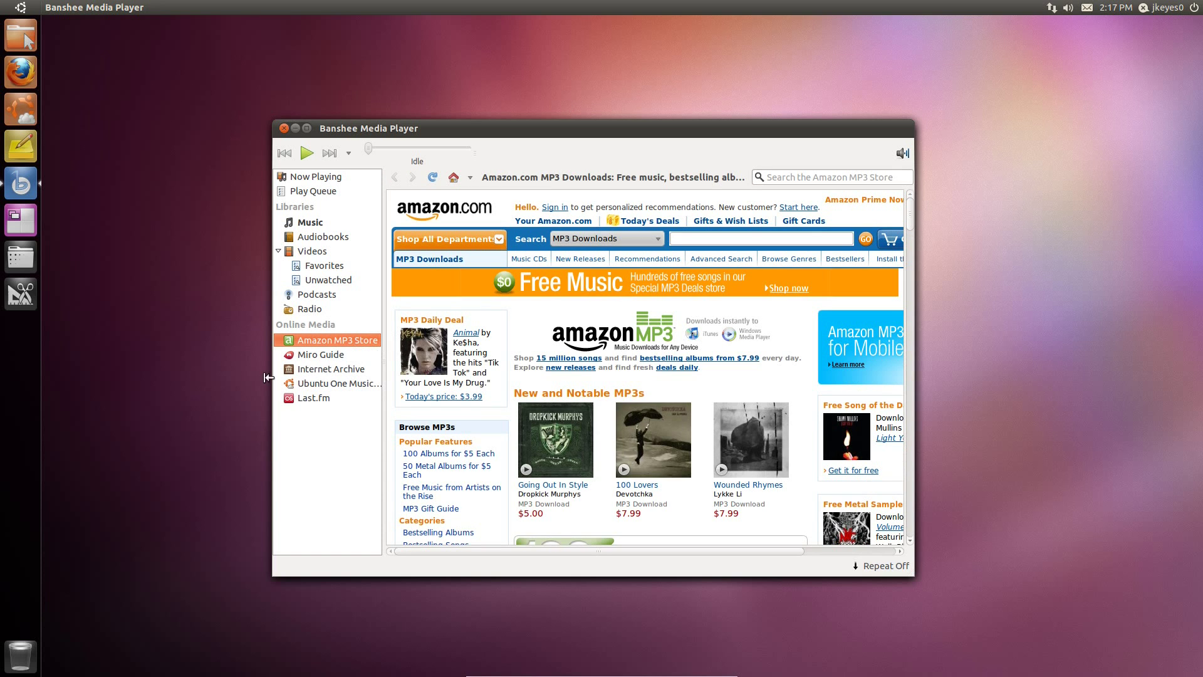
pyautogui.click(284, 128)
# Launch Ubuntu One from the messaging menu and sign in with an existing account
pyautogui.click(1087, 7)
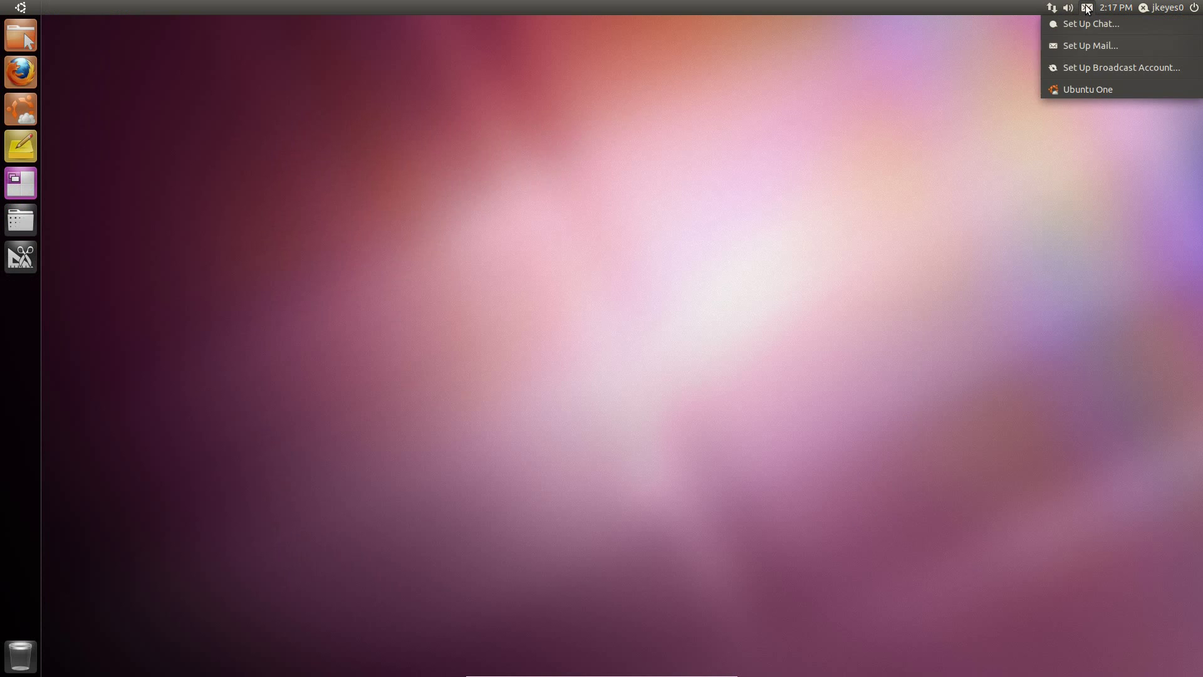
pyautogui.click(1070, 89)
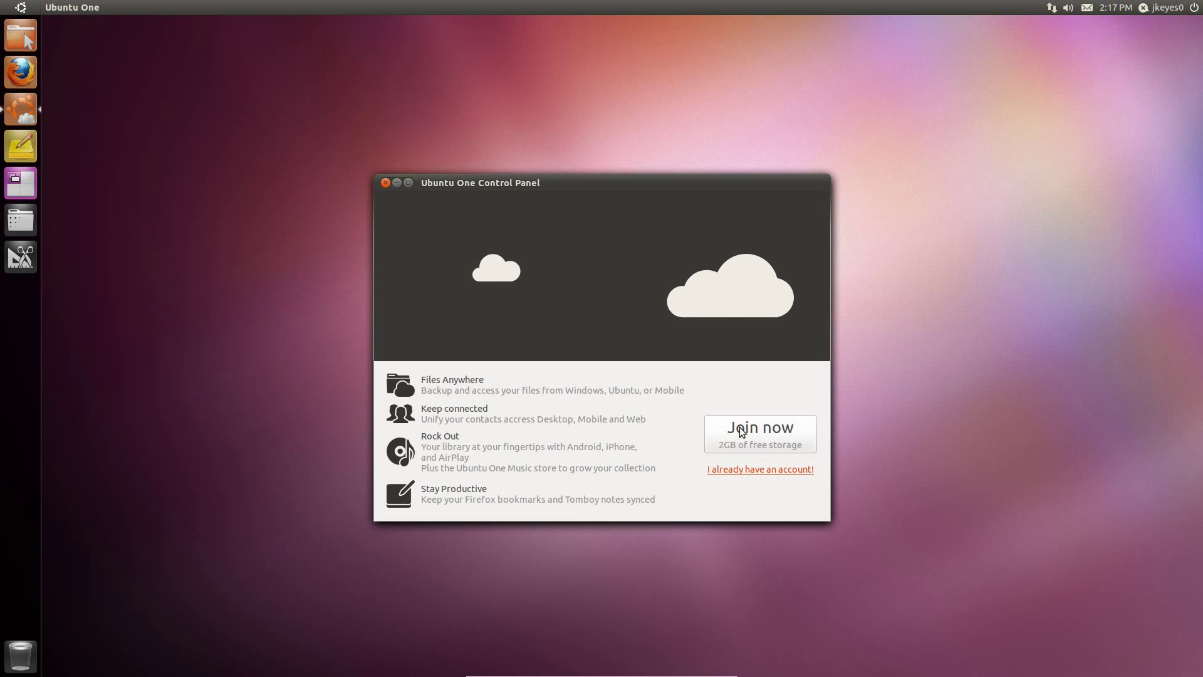
pyautogui.click(757, 470)
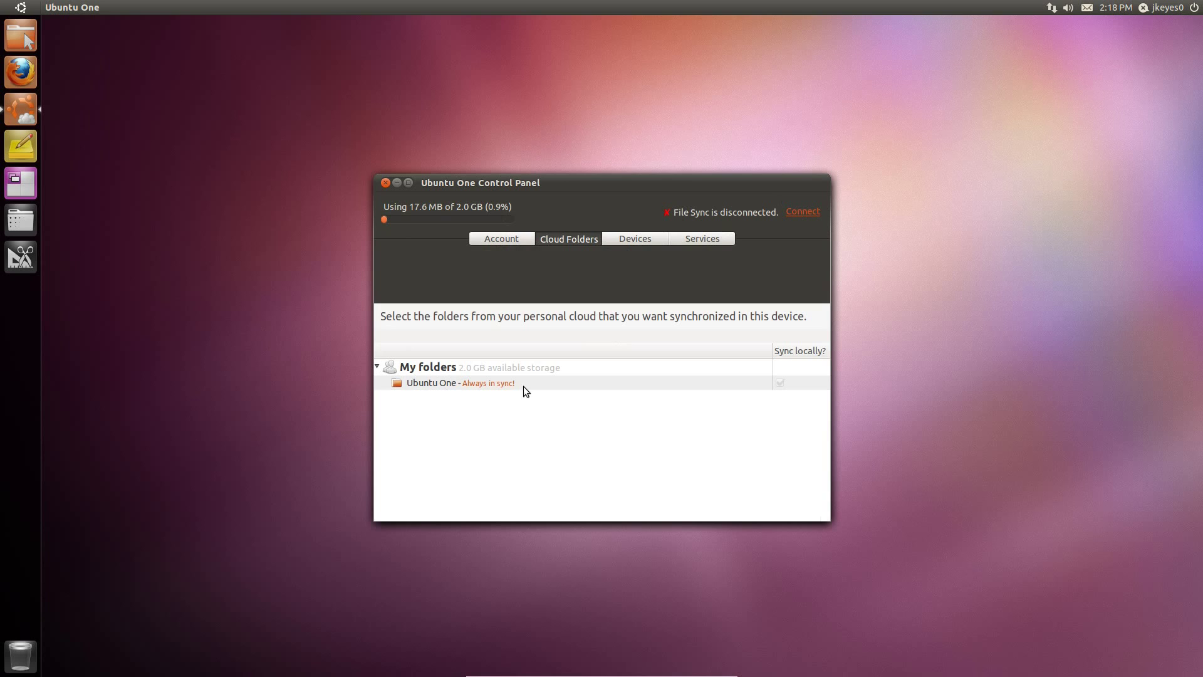
# Review the Devices page, then the Services page of the Ubuntu One Control Panel
pyautogui.click(633, 241)
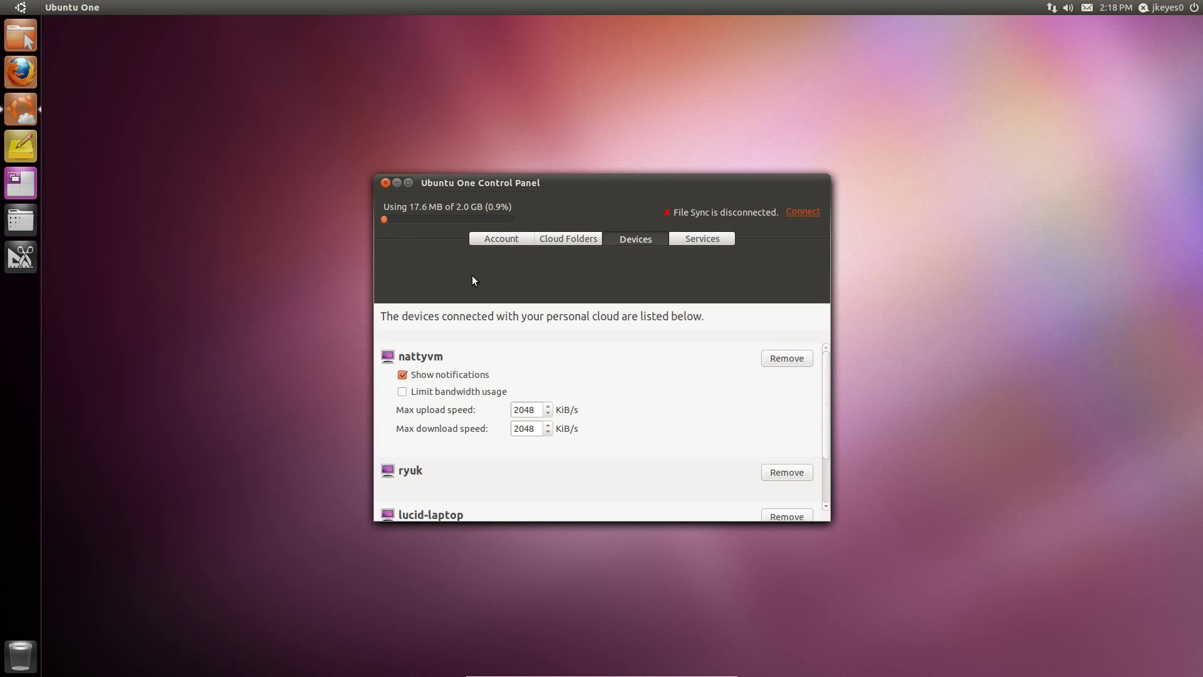
pyautogui.scroll(-1, 623, 353)
pyautogui.scroll(1, 637, 344)
pyautogui.click(694, 240)
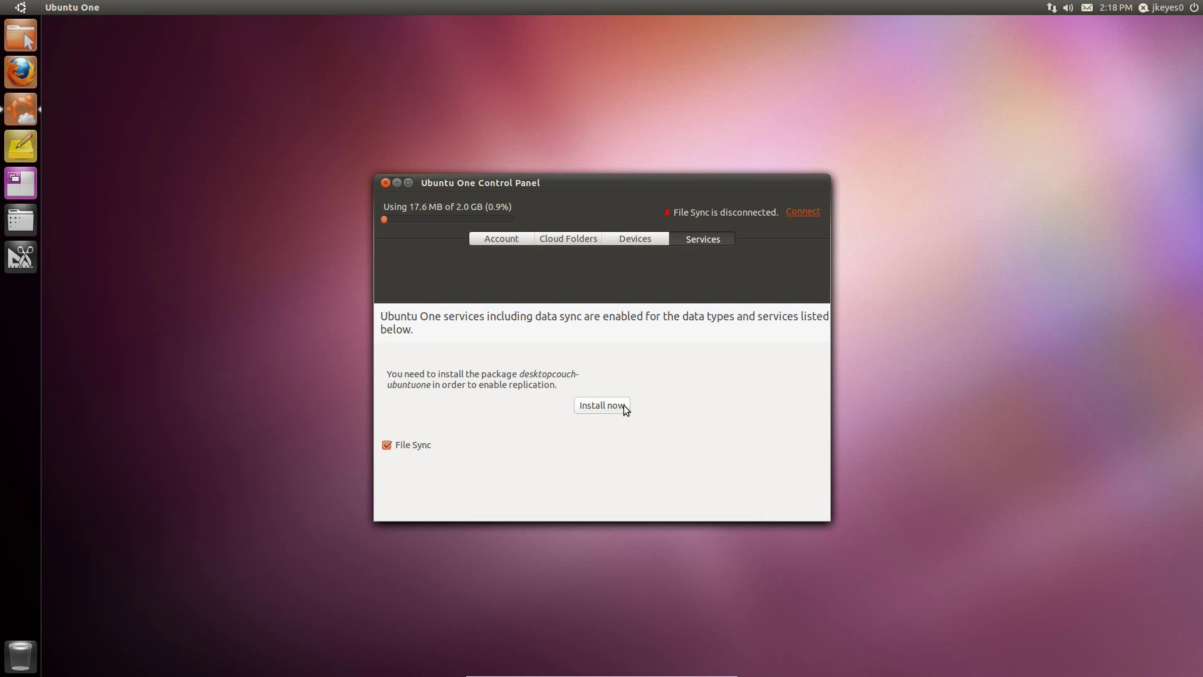
pyautogui.click(386, 182)
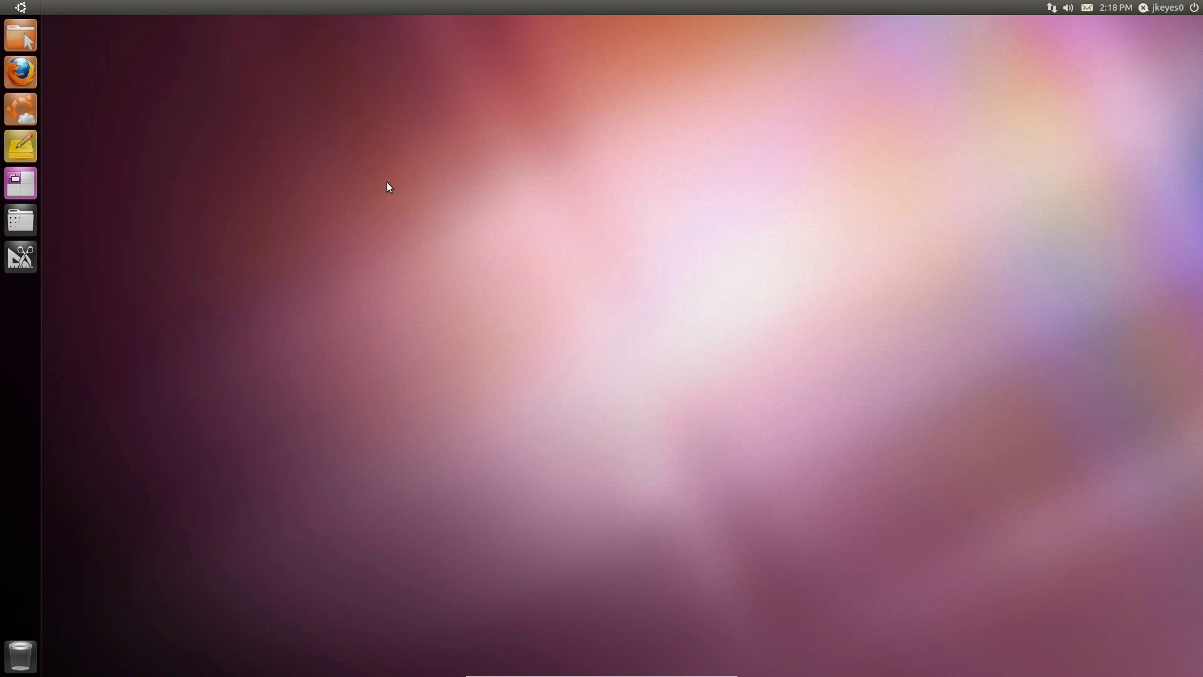